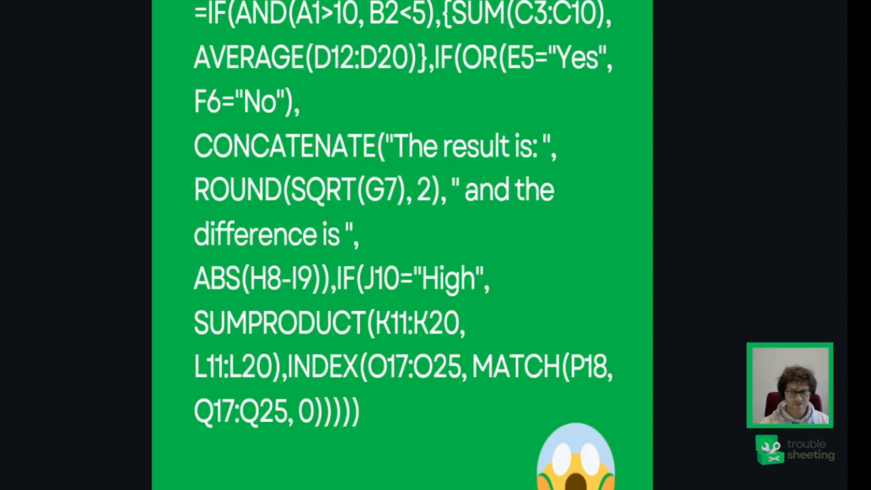
pyautogui.press('Right')
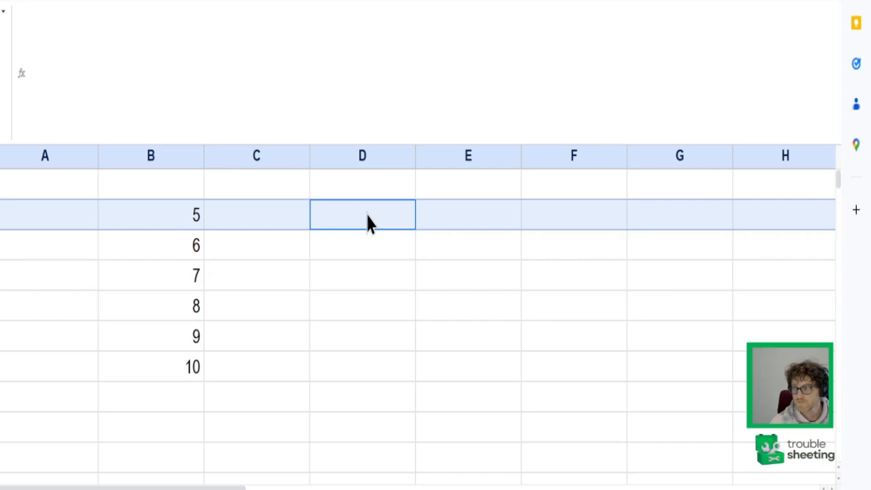
pyautogui.click(195, 226)
pyautogui.click(190, 253)
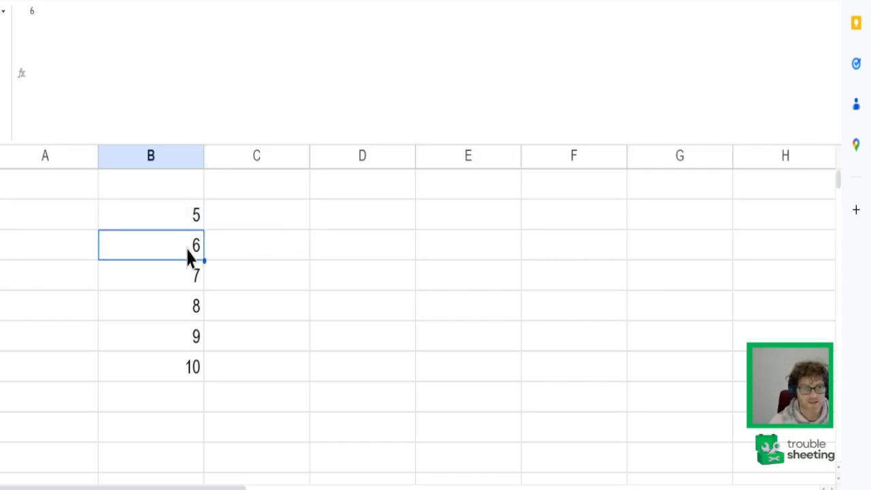
pyautogui.click(195, 289)
# Enter a SUM formula in cell D2 that adds the numbers in B2:B5
pyautogui.click(324, 219)
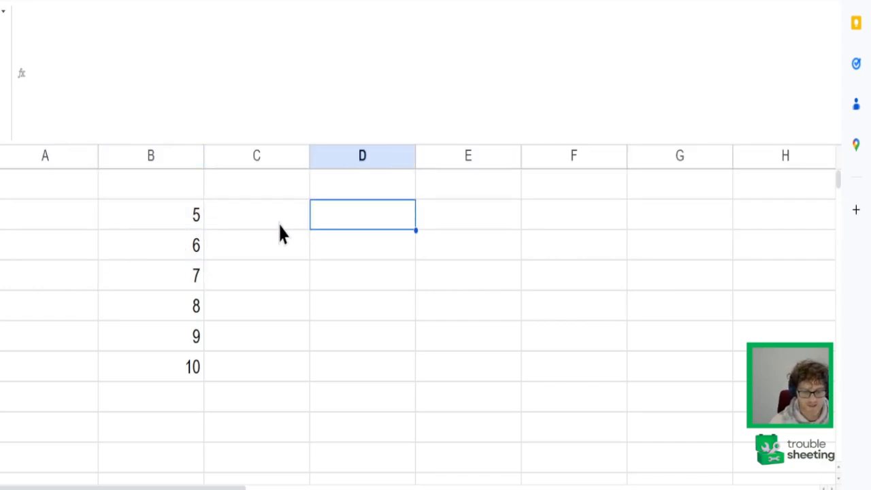
pyautogui.write('=sum')
pyautogui.click(336, 257)
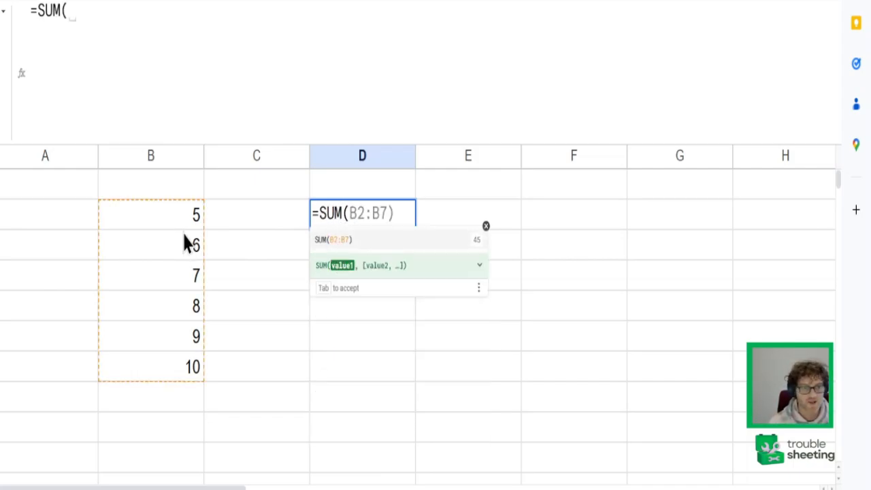
pyautogui.moveTo(188, 215); pyautogui.dragTo(193, 305)
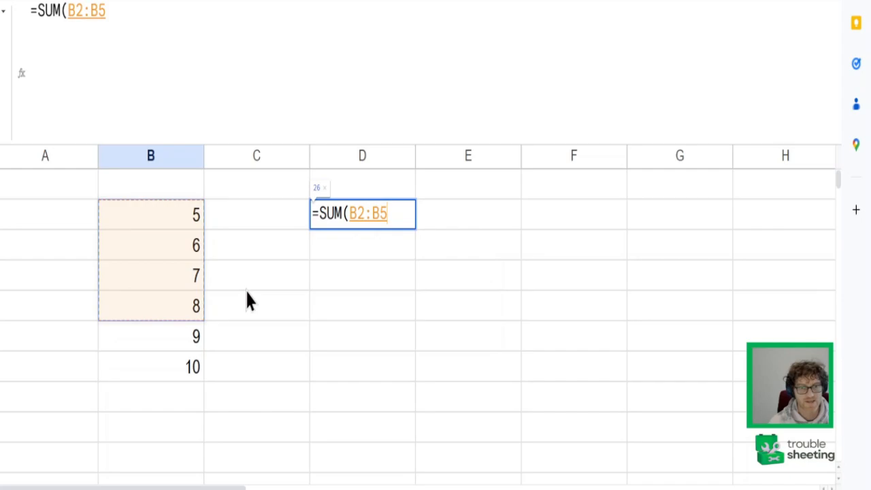
pyautogui.press('Return')
# Try to extend the SUM range in D2 by removing its end reference and reselecting the numbers in column B
pyautogui.click(380, 217)
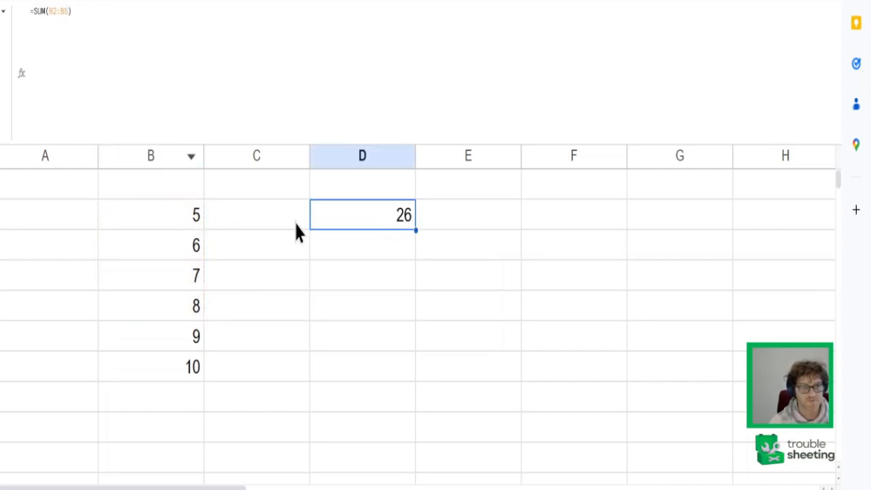
pyautogui.click(105, 16)
pyautogui.press('BackSpace')
pyautogui.press('BackSpace')
pyautogui.press('BackSpace')
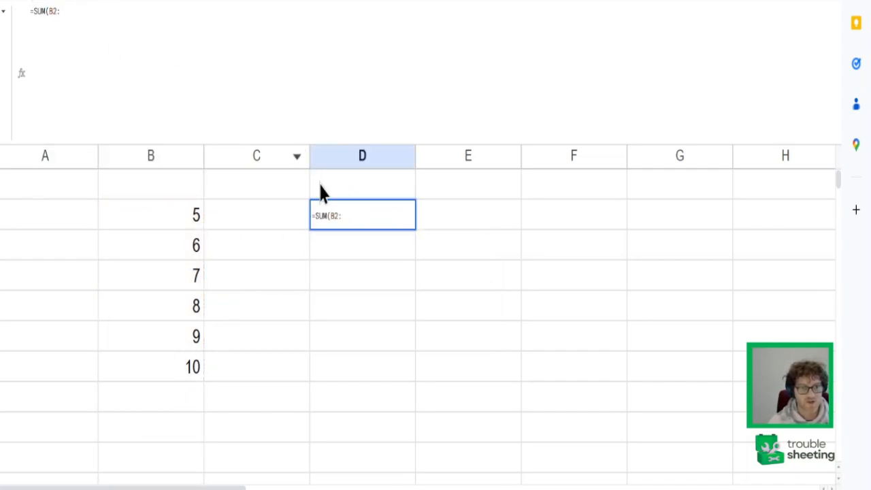
pyautogui.moveTo(187, 223); pyautogui.dragTo(191, 328)
pyautogui.click(328, 220)
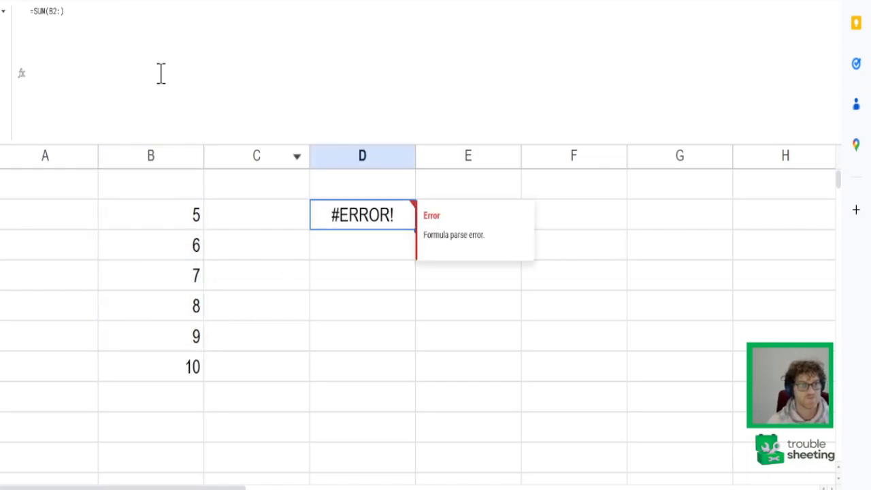
# Correct the formula in D2 to =SUM(B2:B6), reselecting the range and closing the parenthesis
pyautogui.click(116, 21)
pyautogui.press('BackSpace')
pyautogui.press('BackSpace')
pyautogui.press('BackSpace')
pyautogui.press('BackSpace')
pyautogui.moveTo(194, 216); pyautogui.dragTo(181, 347)
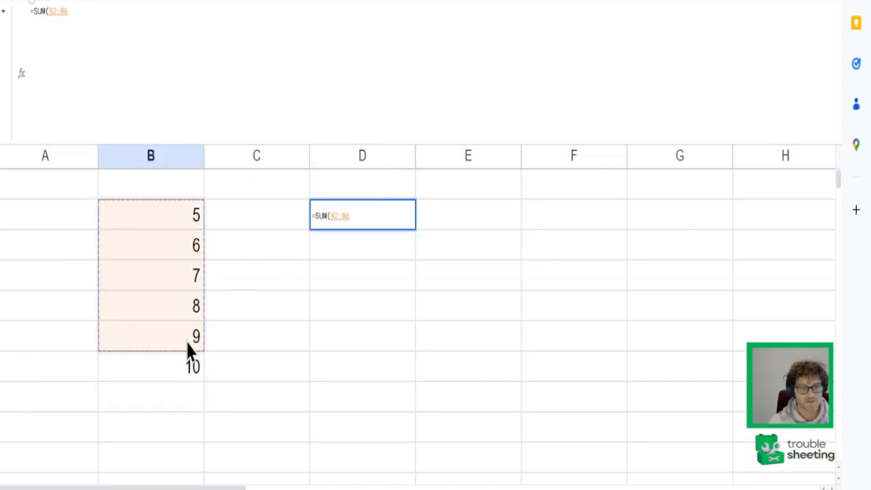
pyautogui.click(381, 214)
pyautogui.write(')')
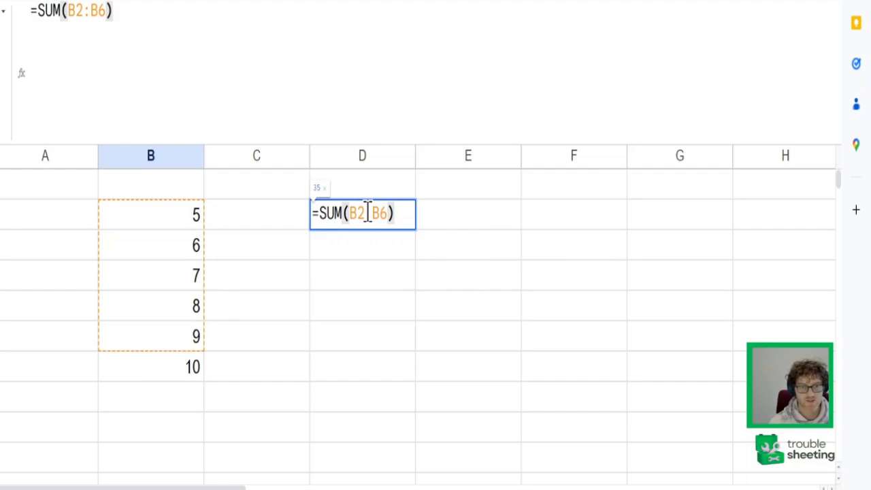
pyautogui.press('Return')
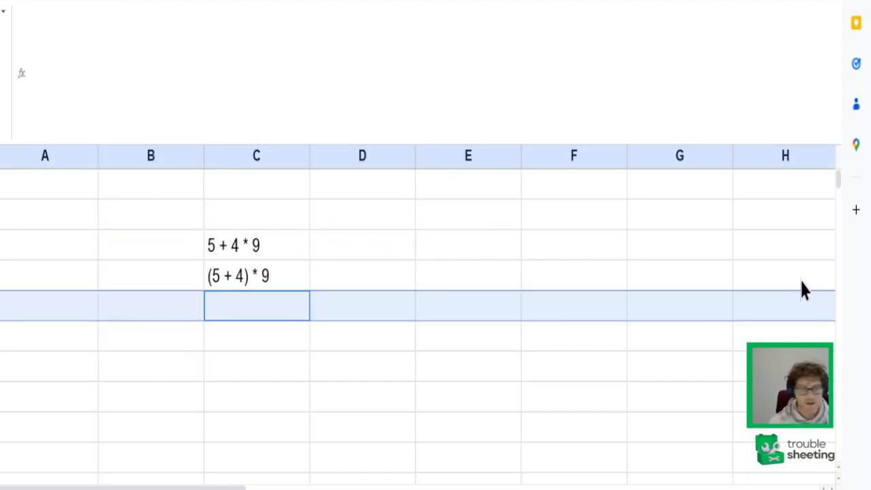
pyautogui.click(303, 374)
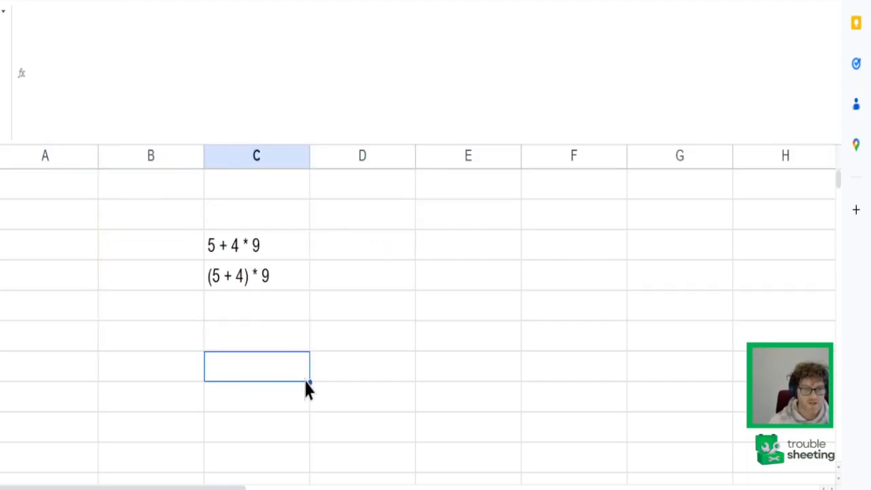
pyautogui.click(224, 253)
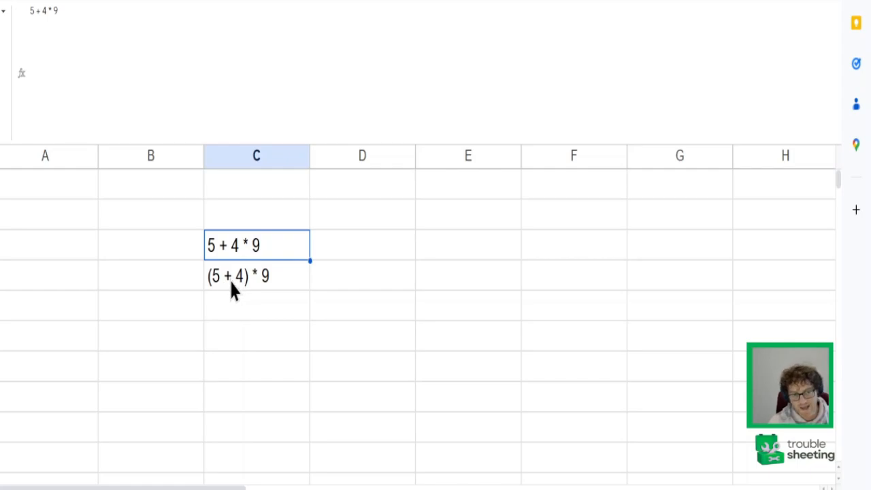
pyautogui.press('Right')
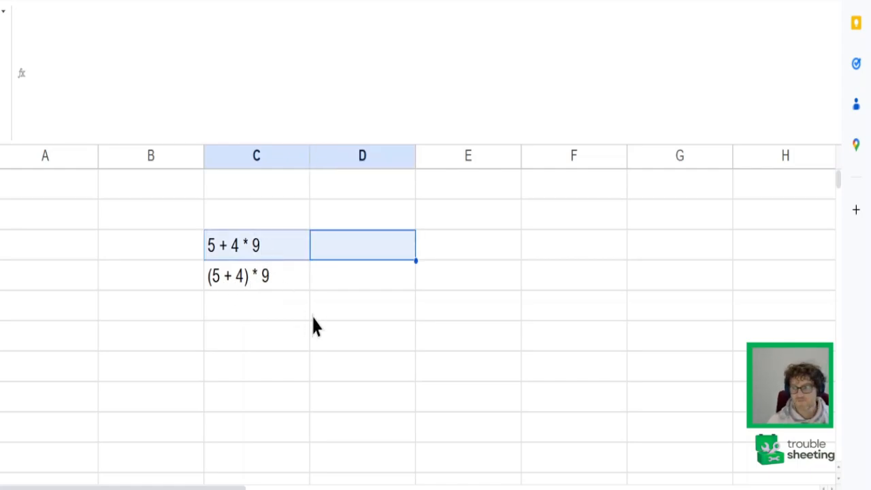
pyautogui.press('Down')
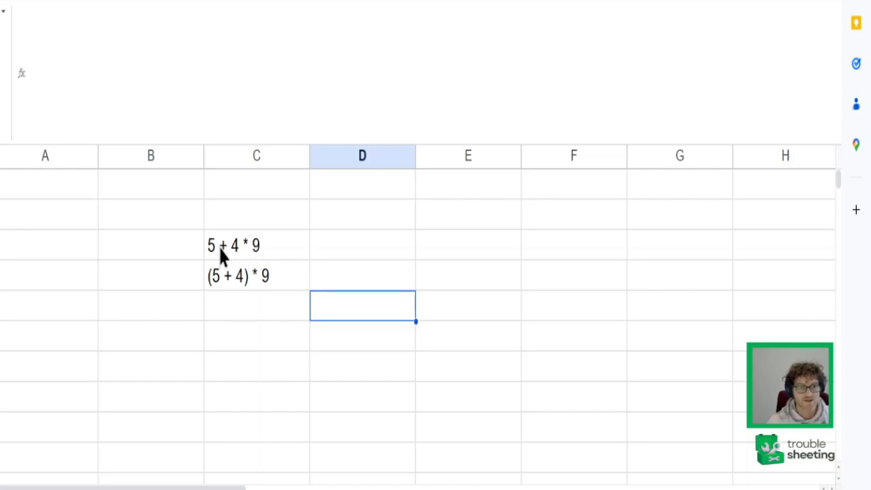
# Enter the results beside the two expressions: 41 for 5 + 4 * 9 and 81 for (5 + 4) * 9
pyautogui.click(361, 258)
pyautogui.write('41')
pyautogui.press('Return')
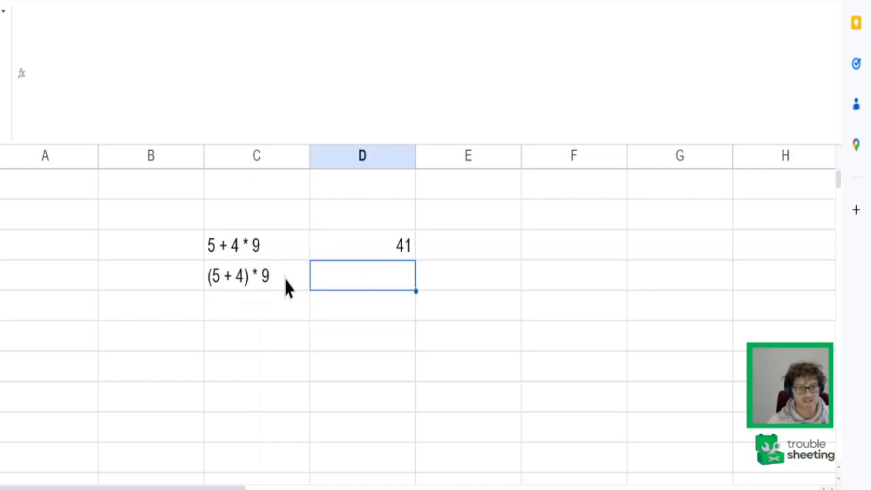
pyautogui.write('81')
pyautogui.press('Return')
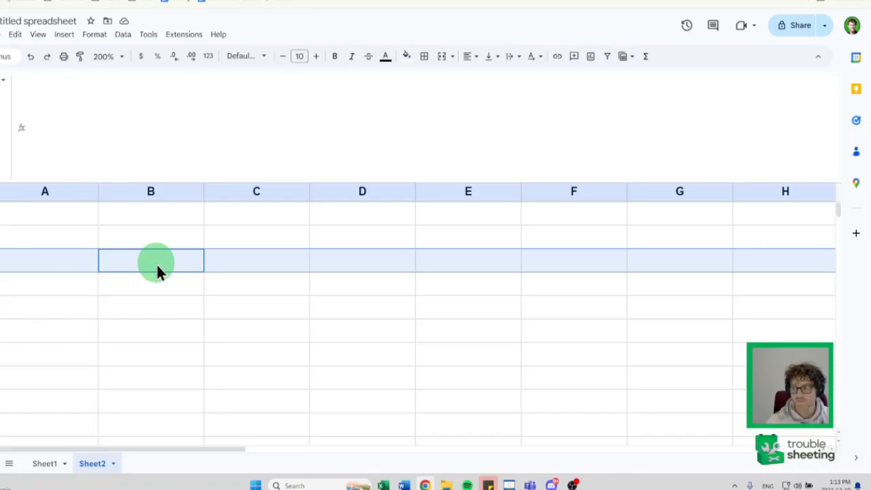
pyautogui.click(162, 291)
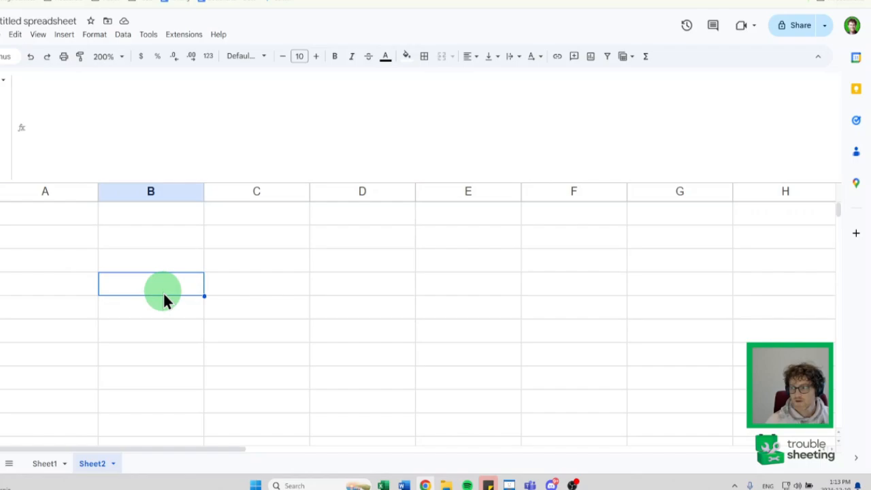
pyautogui.click(149, 260)
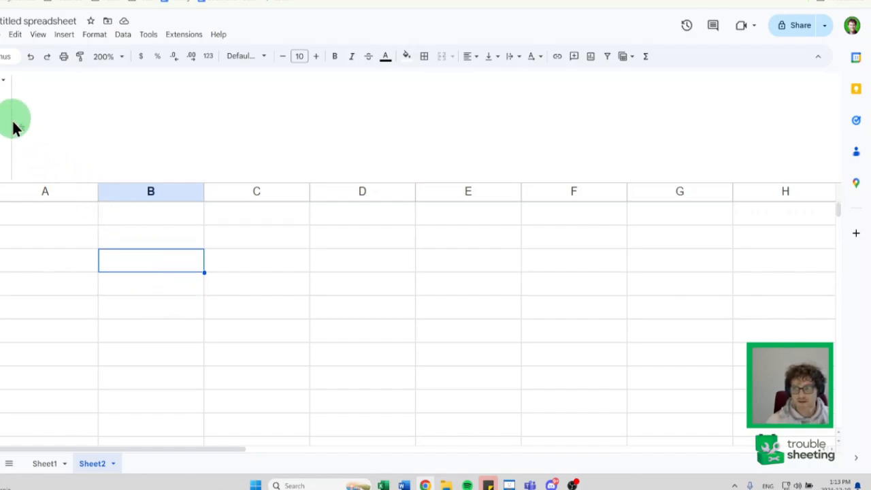
pyautogui.click(229, 259)
pyautogui.click(255, 290)
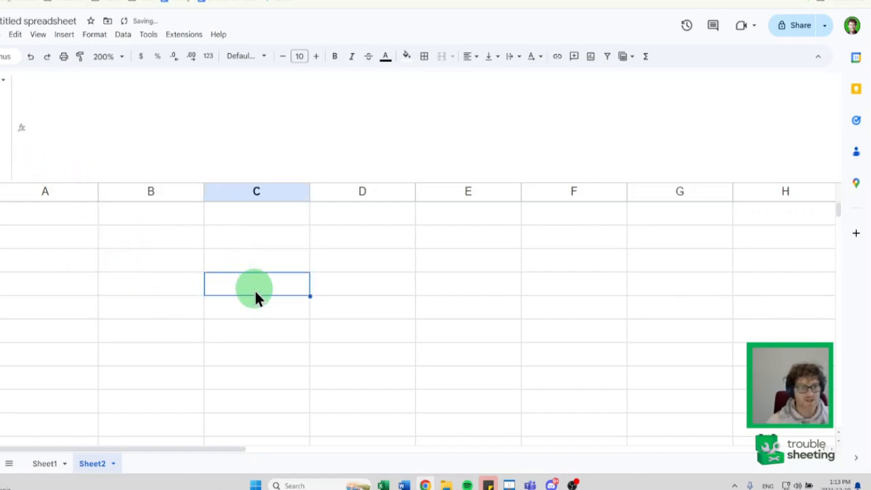
pyautogui.click(164, 247)
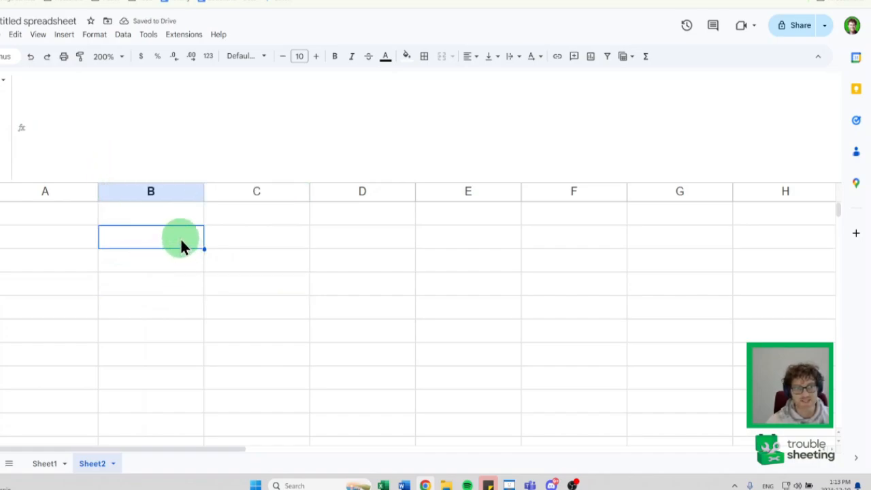
pyautogui.moveTo(182, 242)
pyautogui.mouseDown()
pyautogui.moveTo(251, 326)
pyautogui.moveTo(261, 360)
pyautogui.mouseUp()
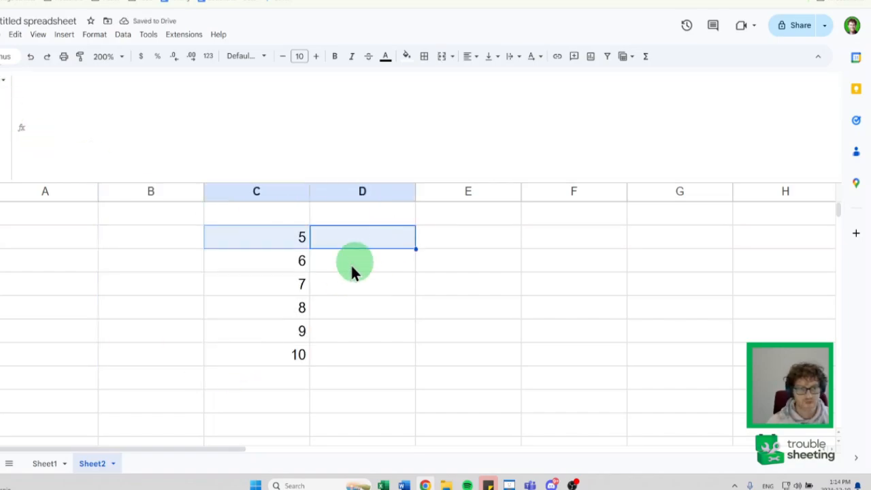
pyautogui.click(352, 265)
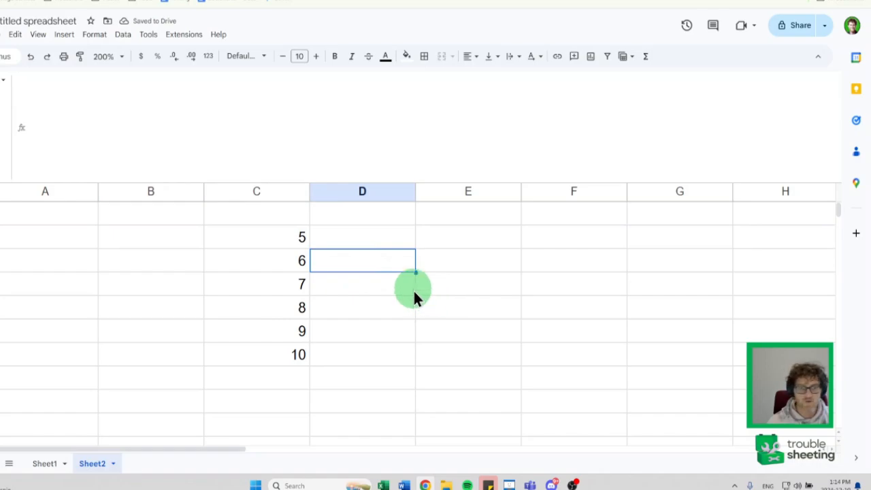
# Write the formula =SUM(C2:C7) in cell D2 and highlight its range argument
pyautogui.click(361, 239)
pyautogui.write('=sum(')
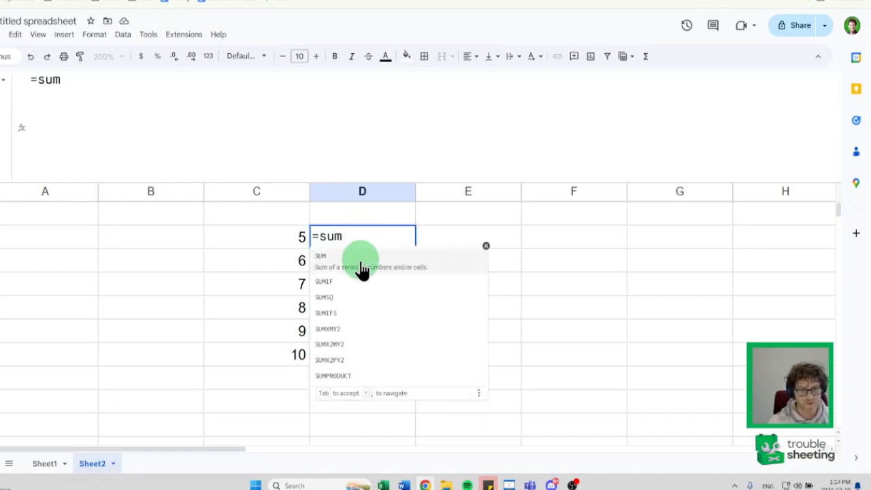
pyautogui.moveTo(294, 239); pyautogui.dragTo(314, 350)
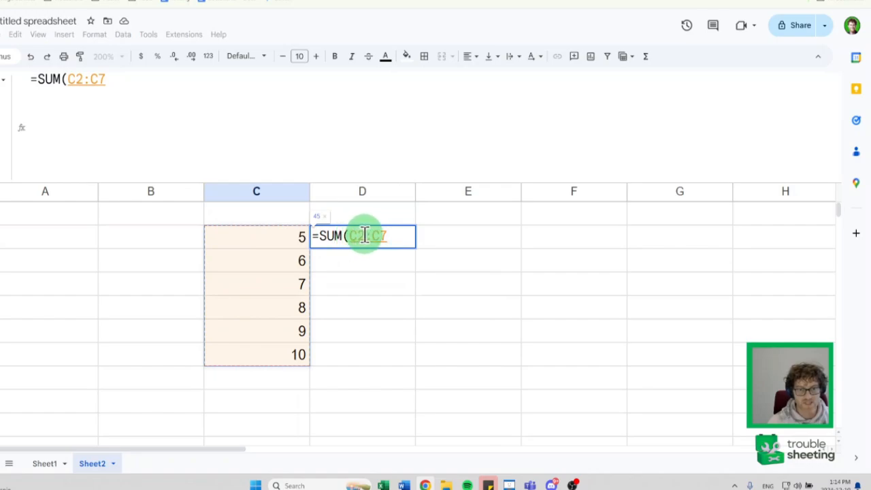
pyautogui.write(')')
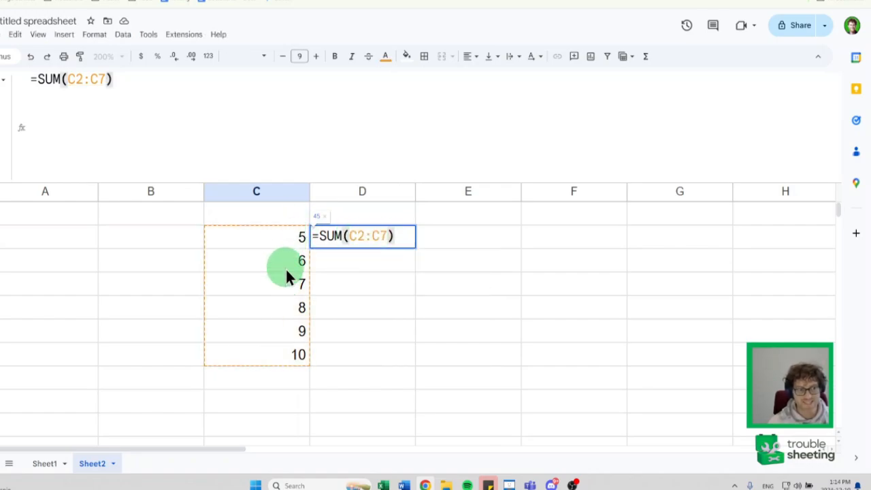
pyautogui.moveTo(348, 236); pyautogui.dragTo(386, 235)
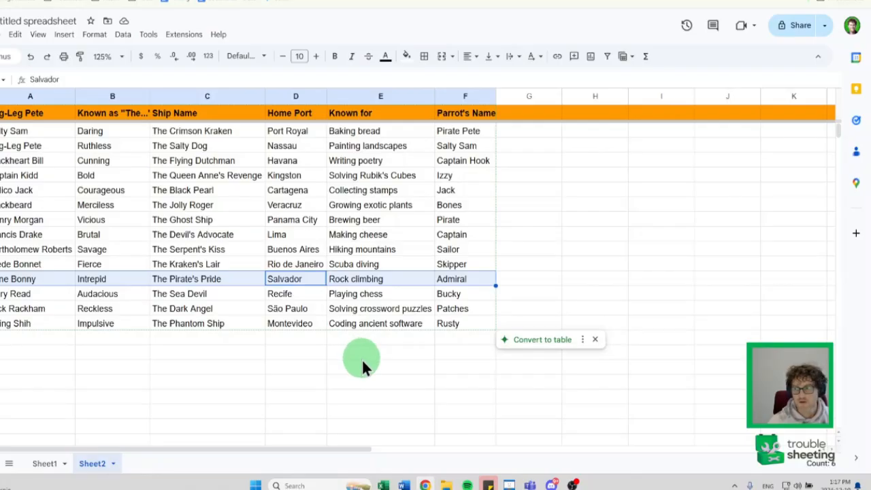
# Review the pirate table's name, nickname, ship name, home port and known-for columns
pyautogui.click(361, 359)
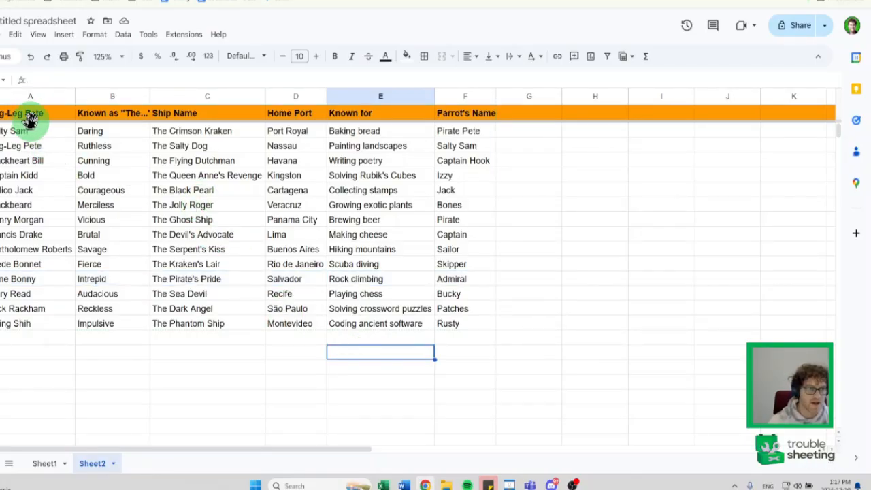
pyautogui.moveTo(31, 131); pyautogui.dragTo(48, 264)
pyautogui.click(105, 137)
pyautogui.click(192, 143)
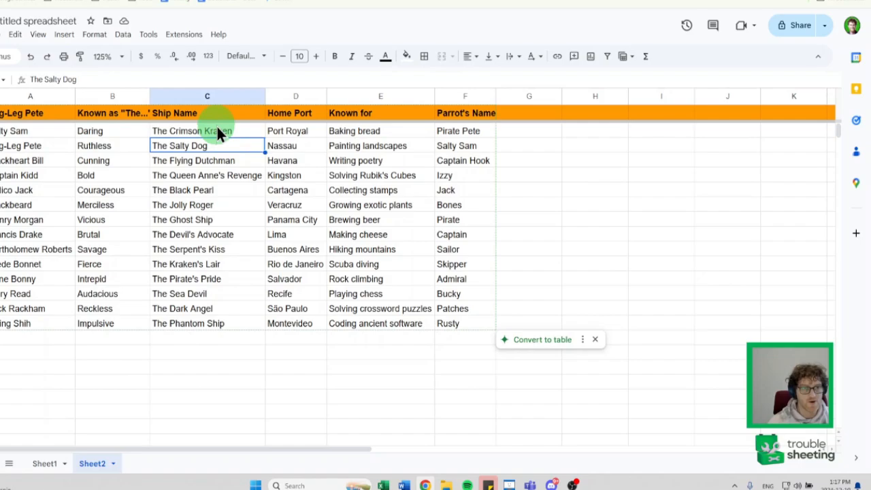
pyautogui.click(294, 132)
pyautogui.click(378, 133)
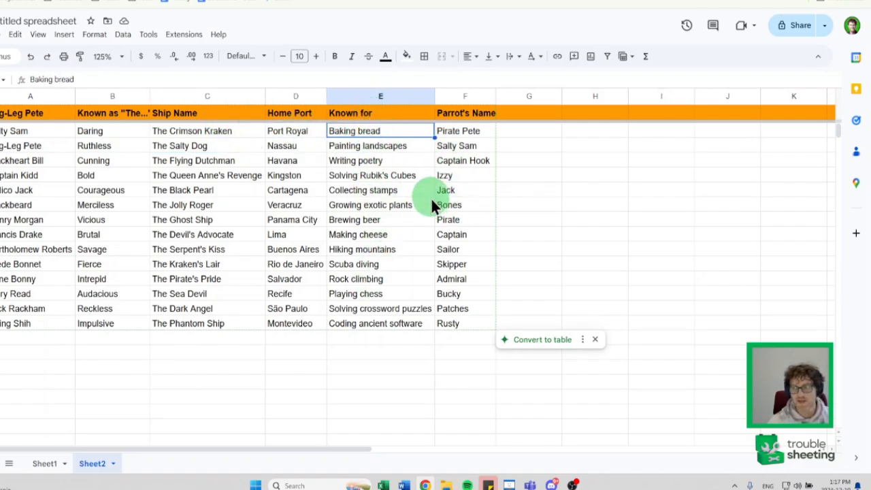
# Enter an XLOOKUP formula in G4 that searches for A5 in A2:A15 and returns the matching Known for value from E2:E15
pyautogui.click(555, 163)
pyautogui.write('=xlook')
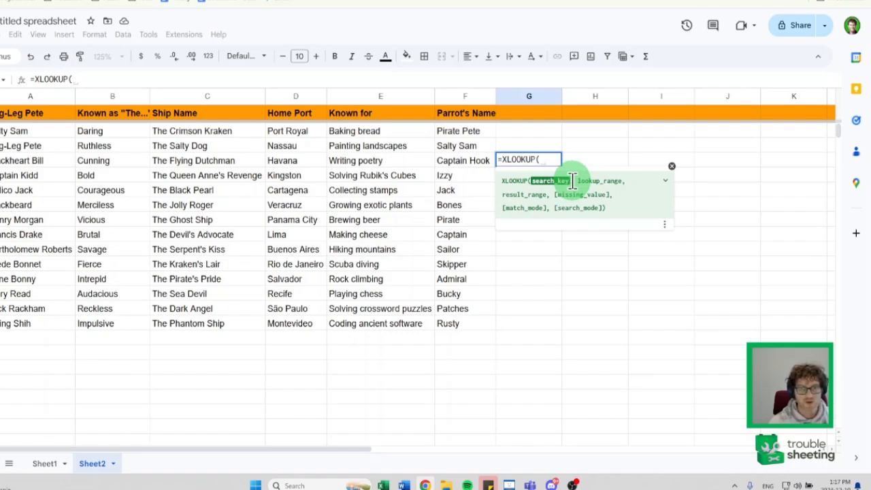
pyautogui.click(38, 177)
pyautogui.write(',')
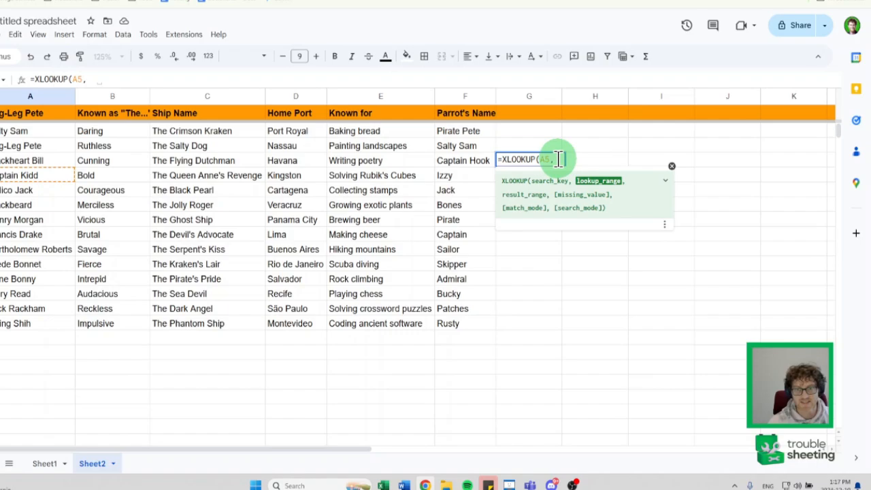
pyautogui.moveTo(34, 131); pyautogui.dragTo(33, 325)
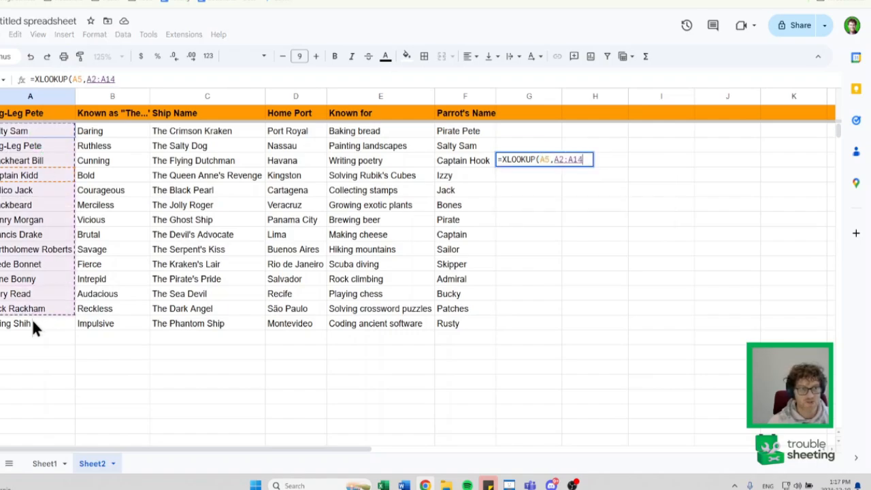
pyautogui.write(',')
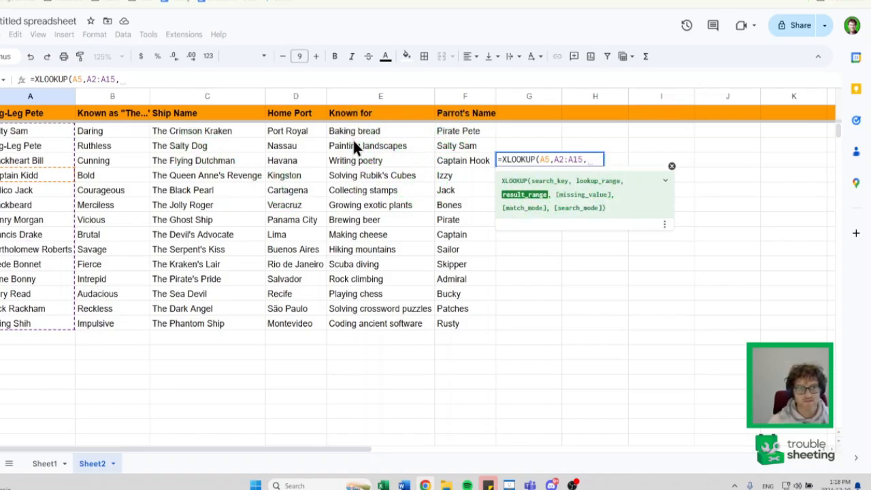
pyautogui.moveTo(354, 132); pyautogui.dragTo(357, 322)
pyautogui.press('Return')
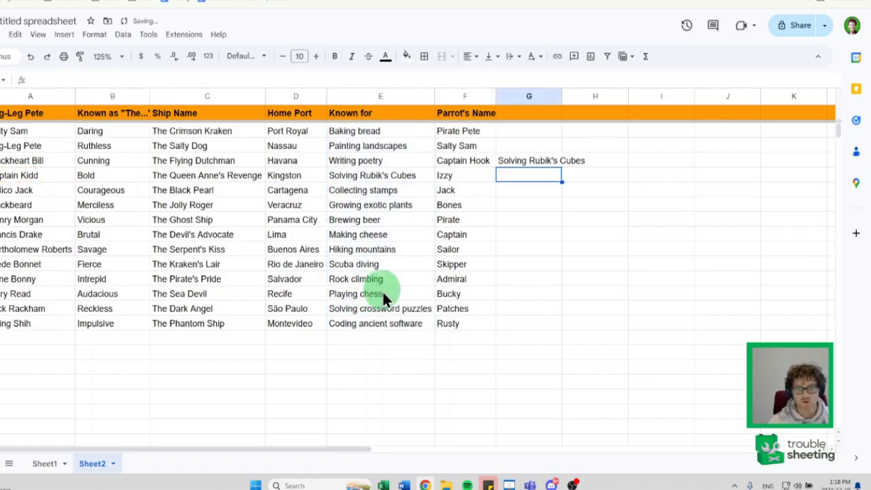
pyautogui.click(537, 163)
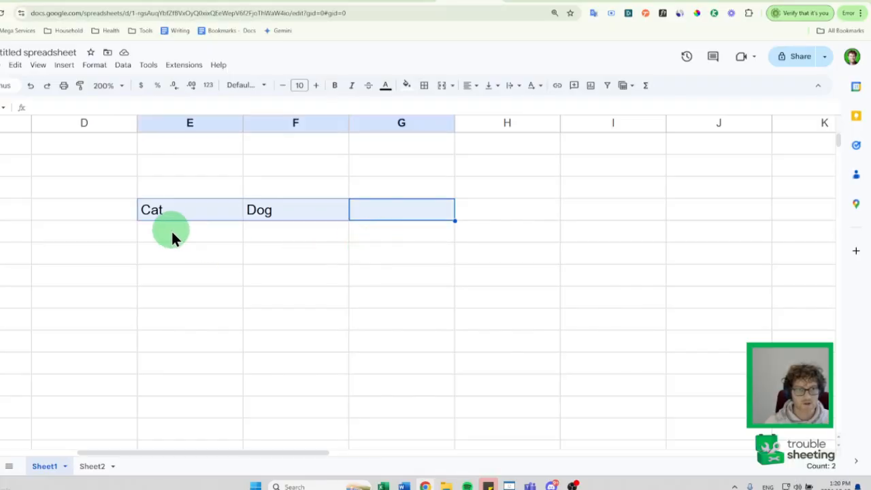
pyautogui.click(173, 230)
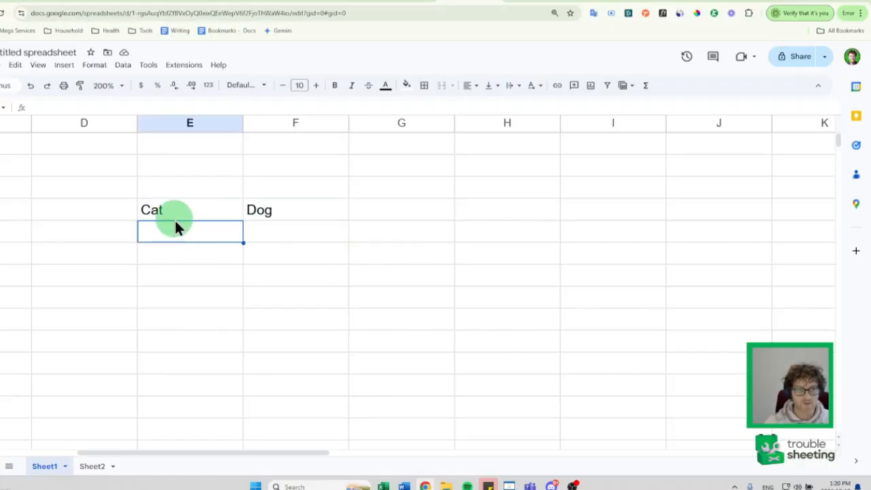
pyautogui.click(175, 215)
pyautogui.click(396, 214)
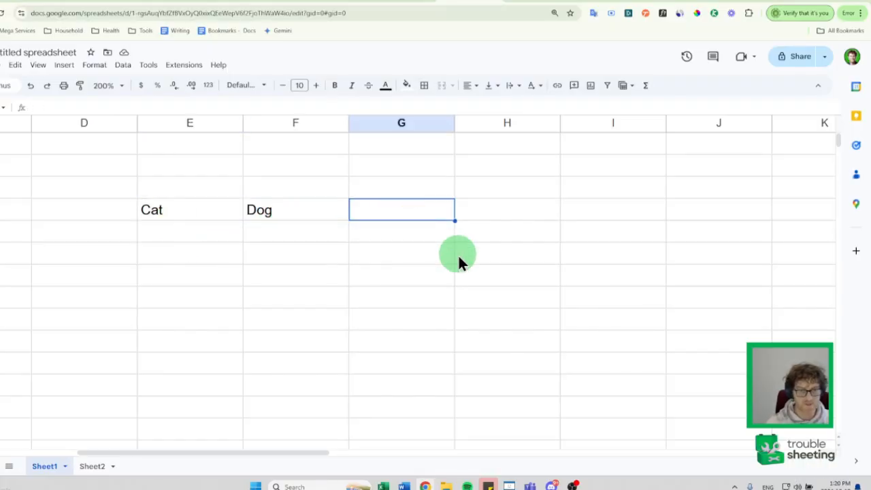
# Enter the formula =E4&F4 in cell G4 to join the words Cat and Dog
pyautogui.click(377, 211)
pyautogui.write('=')
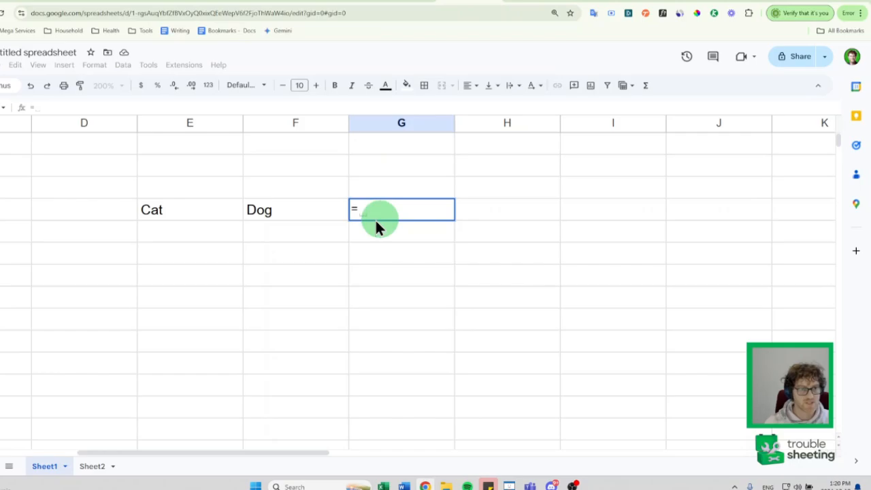
pyautogui.click(193, 214)
pyautogui.write('&')
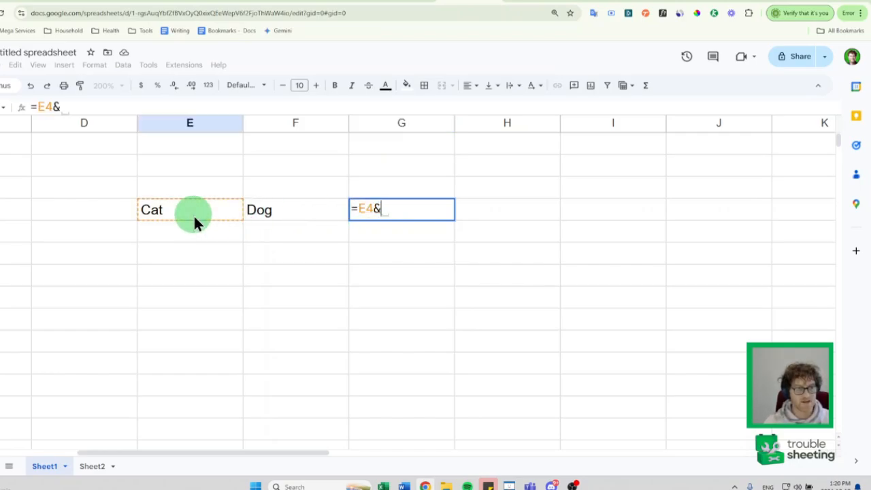
pyautogui.click(286, 211)
pyautogui.press('Return')
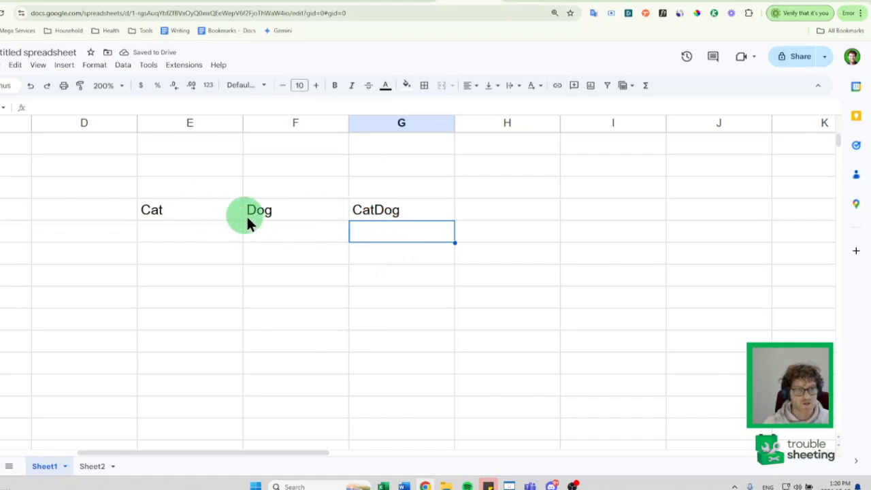
# Replace the word in cell F4 with Pig to test the joining formula in G4
pyautogui.click(285, 213)
pyautogui.write('Pig')
pyautogui.press('Return')
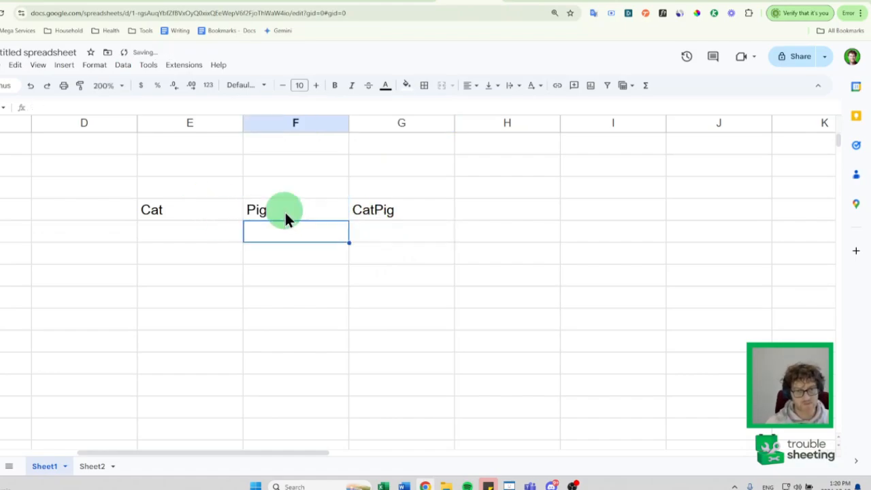
pyautogui.click(394, 220)
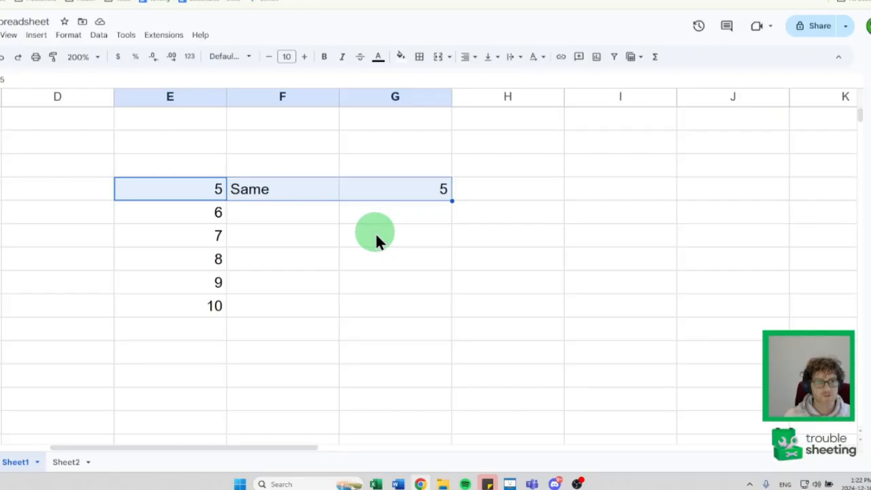
# Show the IF formula of cell F4 and make the formula bar taller
pyautogui.click(443, 265)
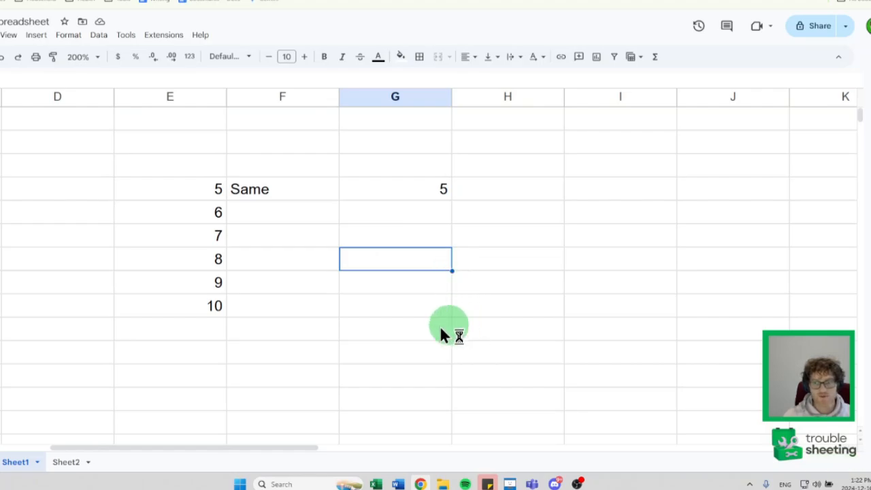
pyautogui.click(208, 208)
pyautogui.press('Down')
pyautogui.press('Right')
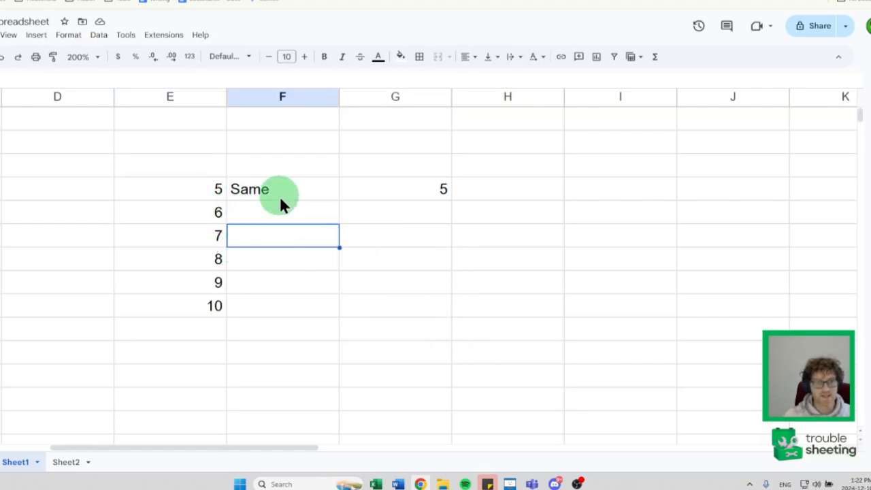
pyautogui.click(278, 193)
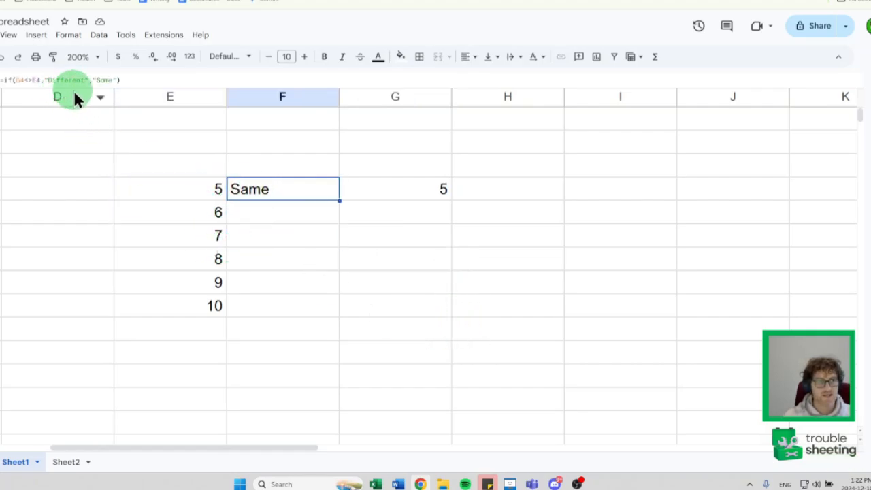
pyautogui.moveTo(79, 115); pyautogui.dragTo(79, 125)
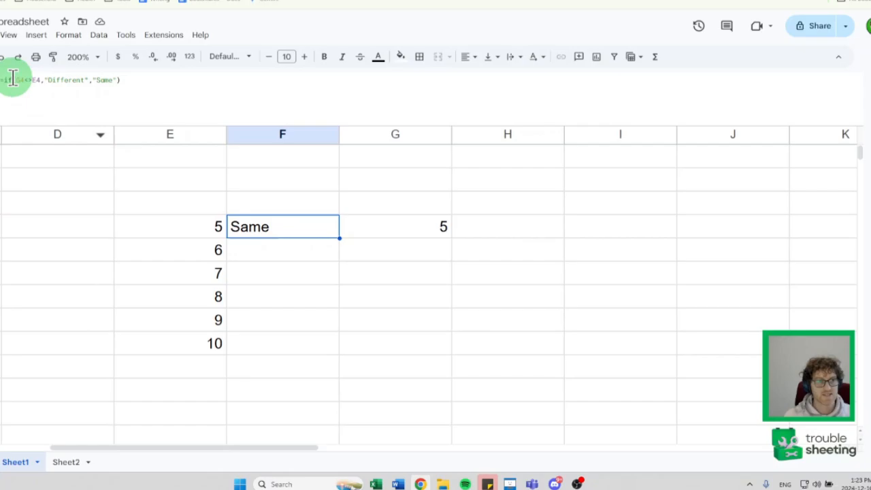
# Examine the <> comparison between G4 and E4 in the IF formula of cell F4
pyautogui.click(399, 226)
pyautogui.click(271, 234)
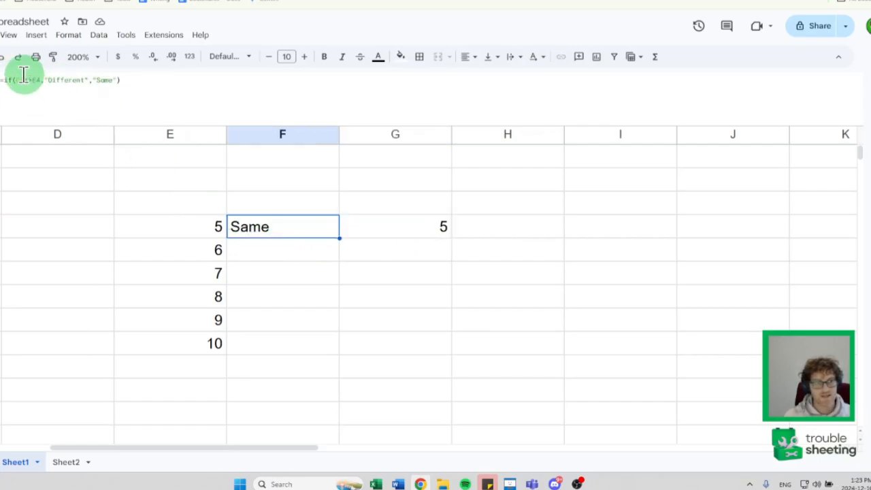
pyautogui.click(23, 76)
pyautogui.click(243, 225)
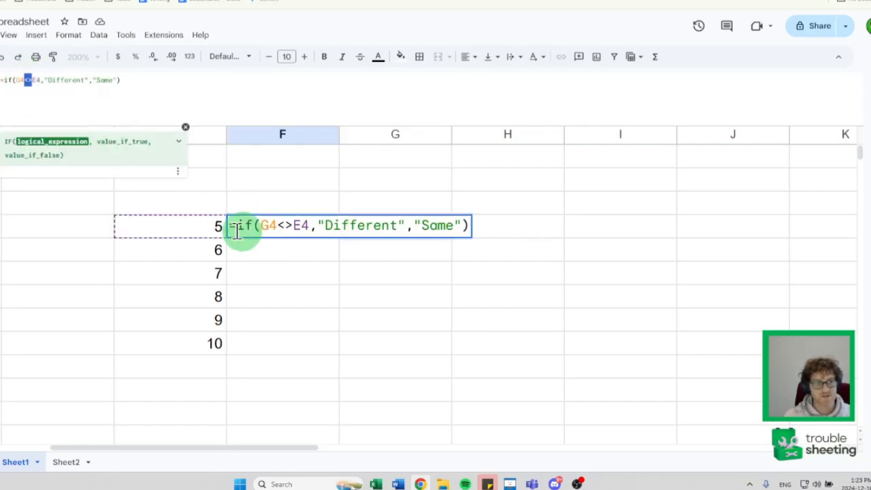
pyautogui.click(209, 229)
pyautogui.click(258, 225)
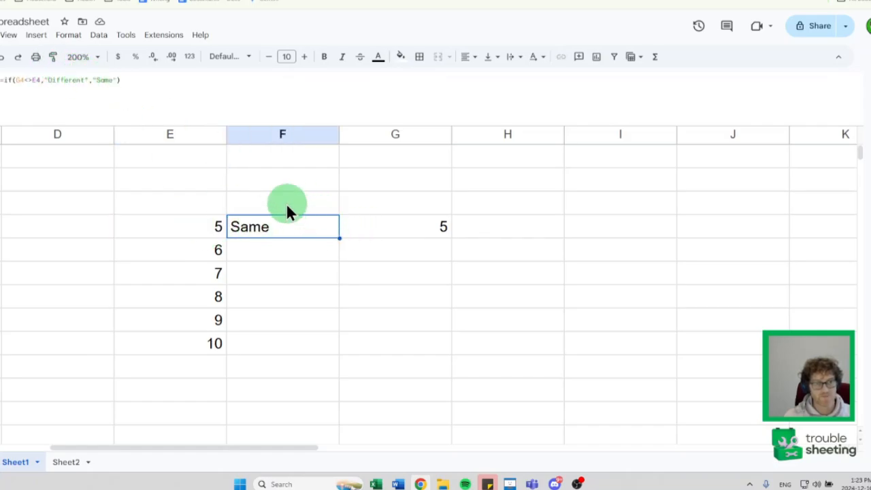
# Copy the IF formula from F4 into F3 as visible text by prefixing it with an apostrophe
pyautogui.tripleClick(140, 85)
pyautogui.hotkey('ctrl', 'c')
pyautogui.click(305, 207)
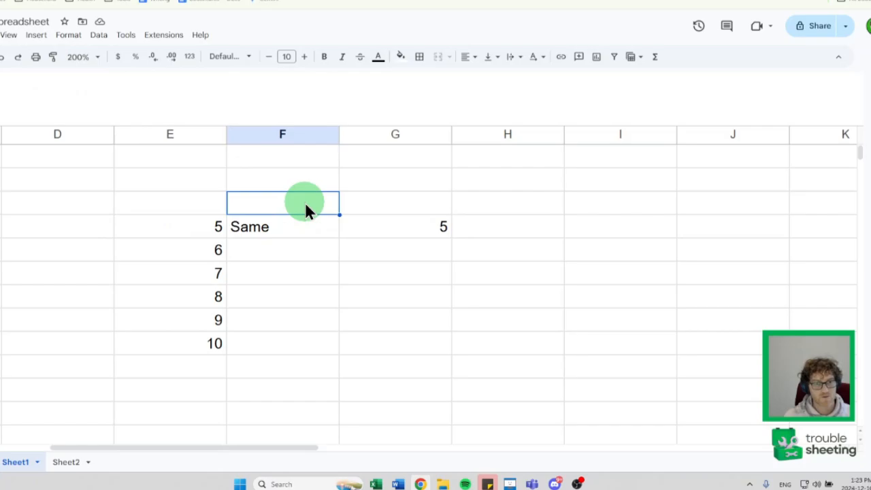
pyautogui.hotkey('ctrl', 'v')
pyautogui.click(46, 85)
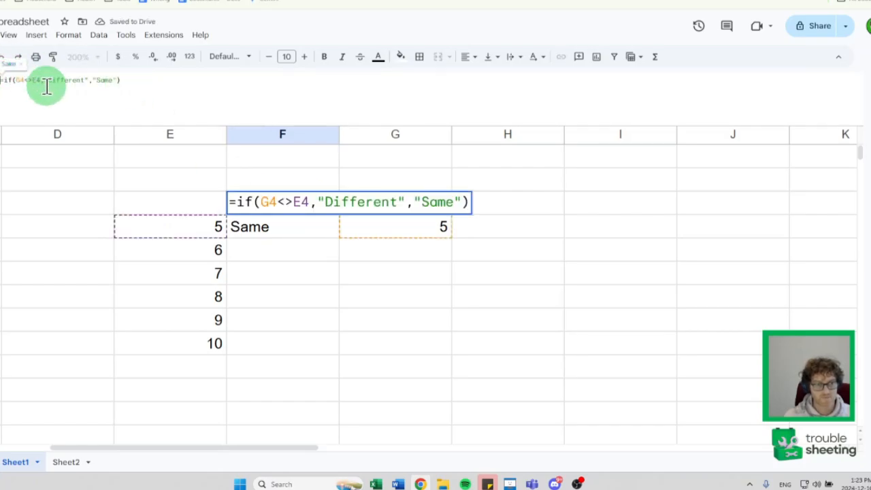
pyautogui.press('Home')
pyautogui.write("'")
pyautogui.press('Return')
pyautogui.click(343, 293)
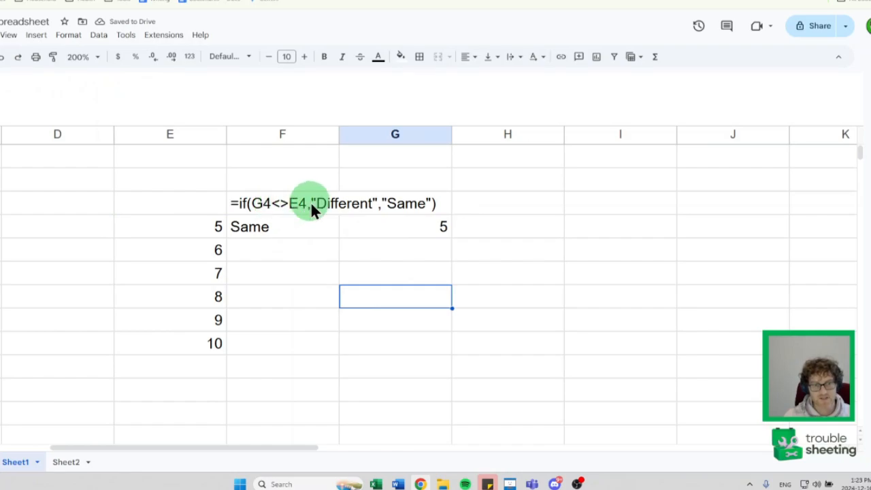
# Set cell G4 to 7 to test the IF formula in F4
pyautogui.click(288, 236)
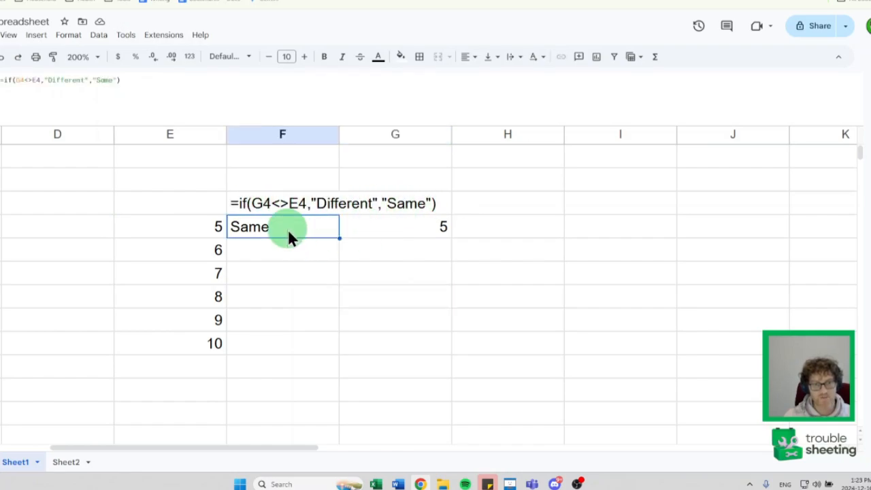
pyautogui.click(432, 233)
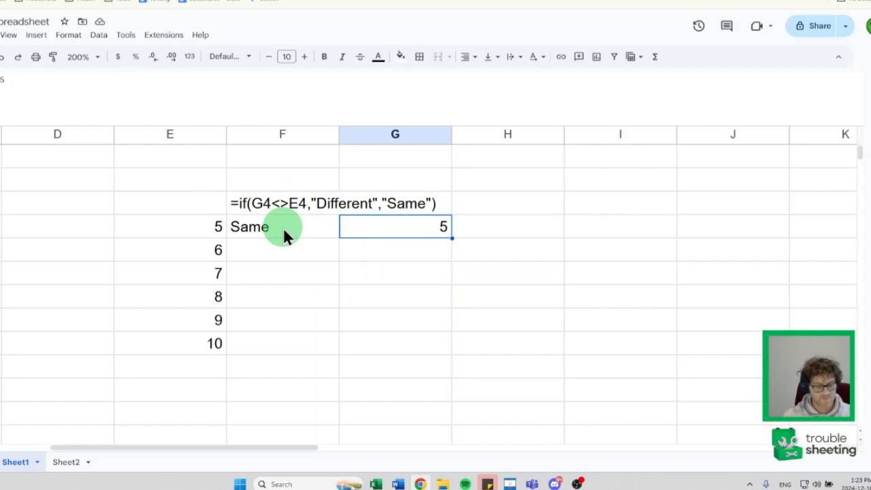
pyautogui.hotkey('shift', 'space')
pyautogui.click(334, 246)
pyautogui.click(374, 233)
pyautogui.write('7')
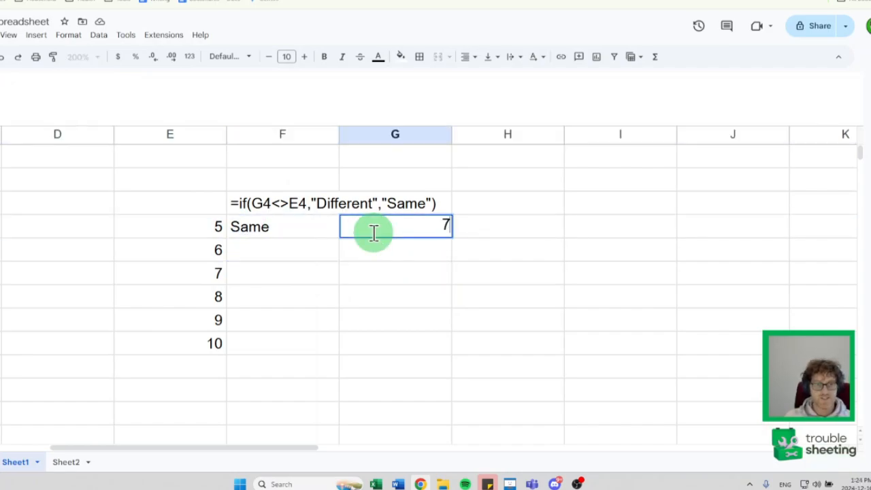
pyautogui.press('Return')
# Test the IF formula again by setting G4 to 6, then back to 5
pyautogui.click(382, 227)
pyautogui.write('6')
pyautogui.press('Return')
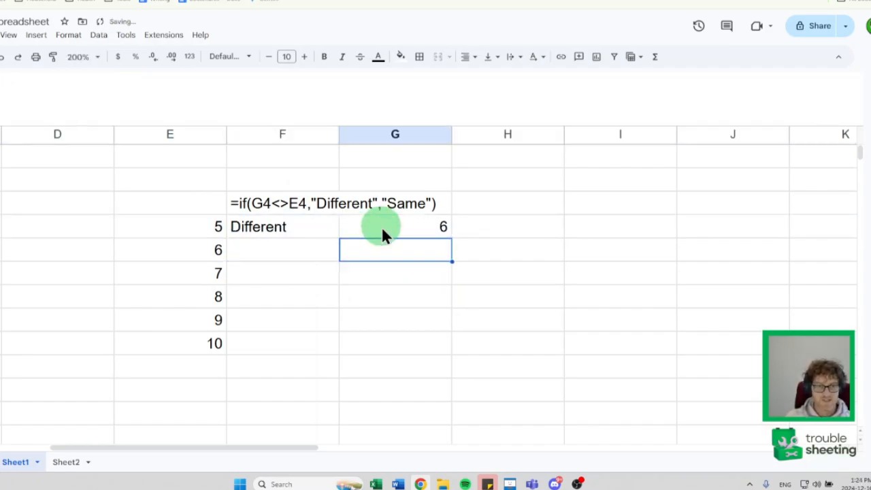
pyautogui.click(382, 232)
pyautogui.write('5')
pyautogui.press('Return')
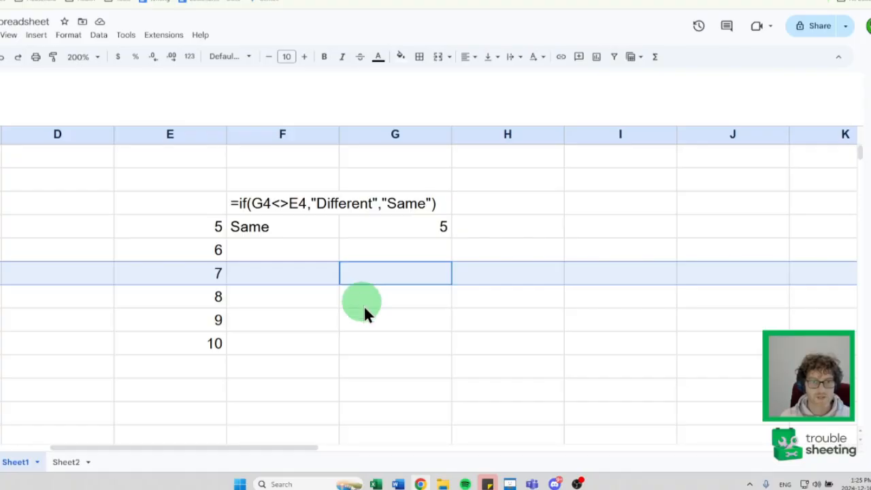
# Widen column F so that the formula text in F3 fits inside its cell
pyautogui.click(376, 339)
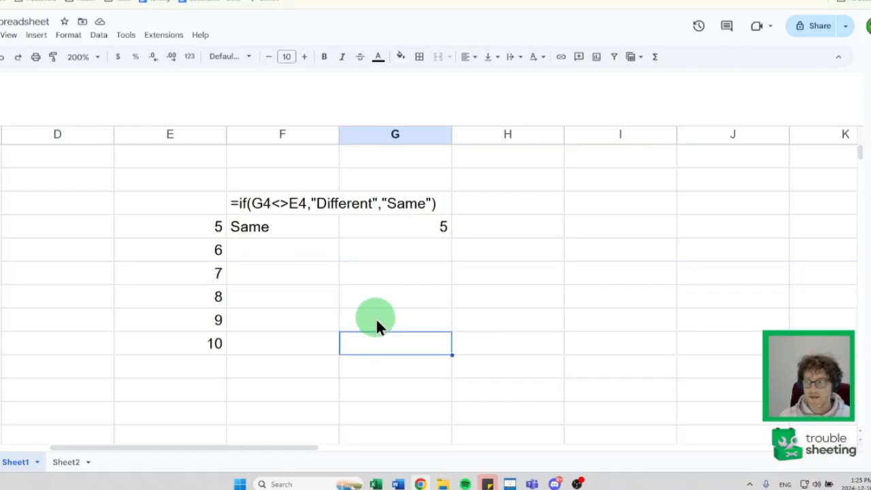
pyautogui.click(254, 227)
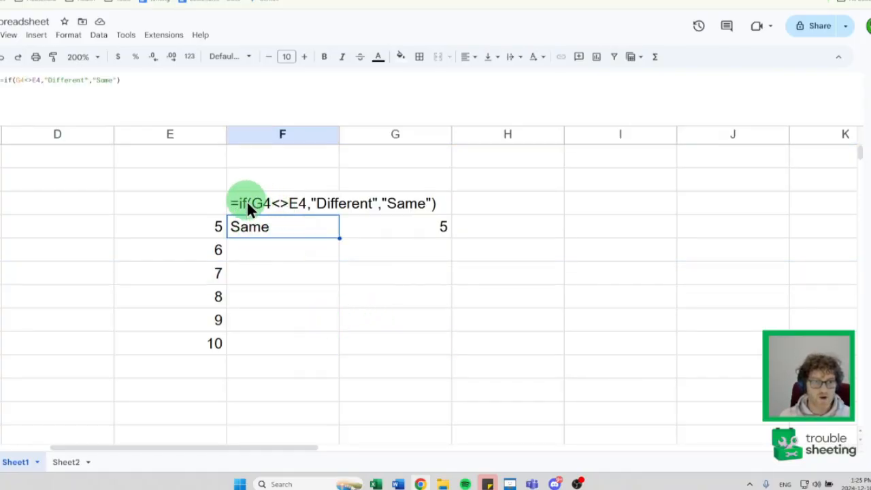
pyautogui.click(294, 209)
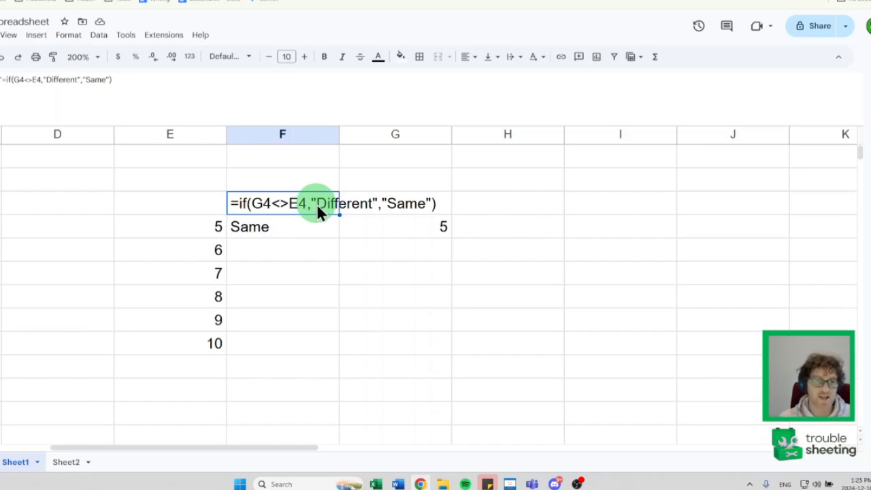
pyautogui.moveTo(339, 134); pyautogui.dragTo(459, 134)
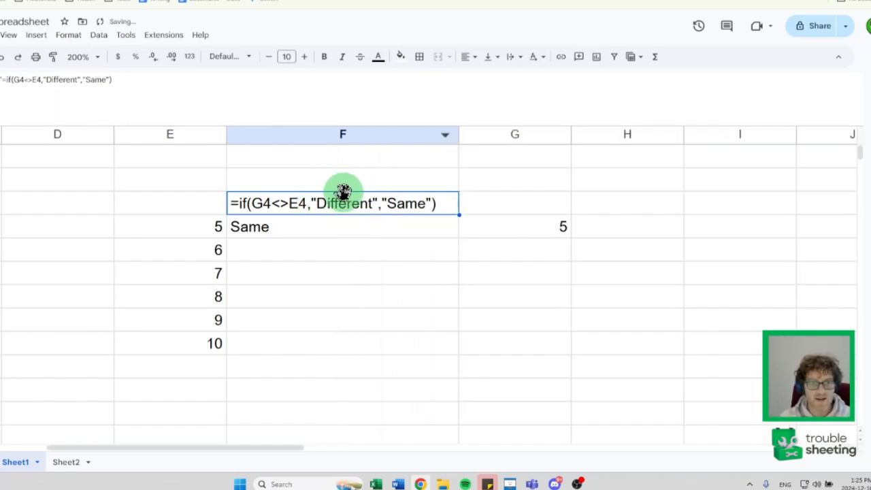
# Replace the word Different in the F3 formula text with the random string oahwrefikawbnfikawef98934787
pyautogui.doubleClick(379, 197)
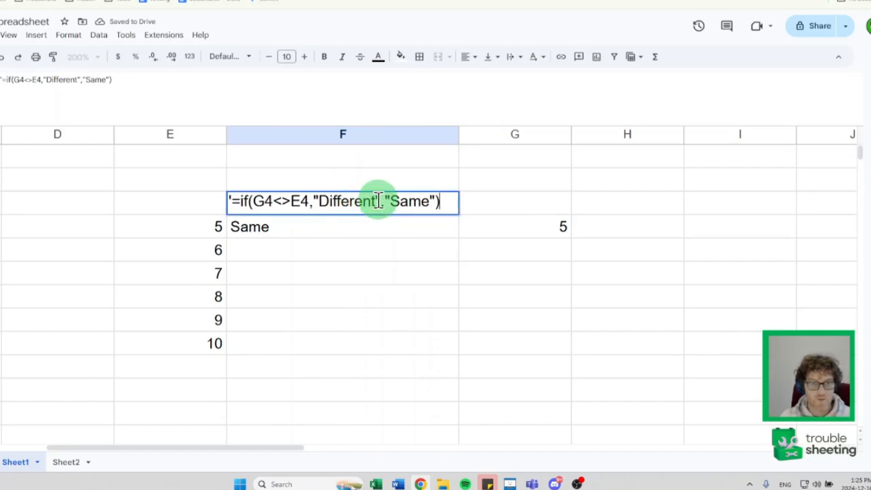
pyautogui.click(376, 202)
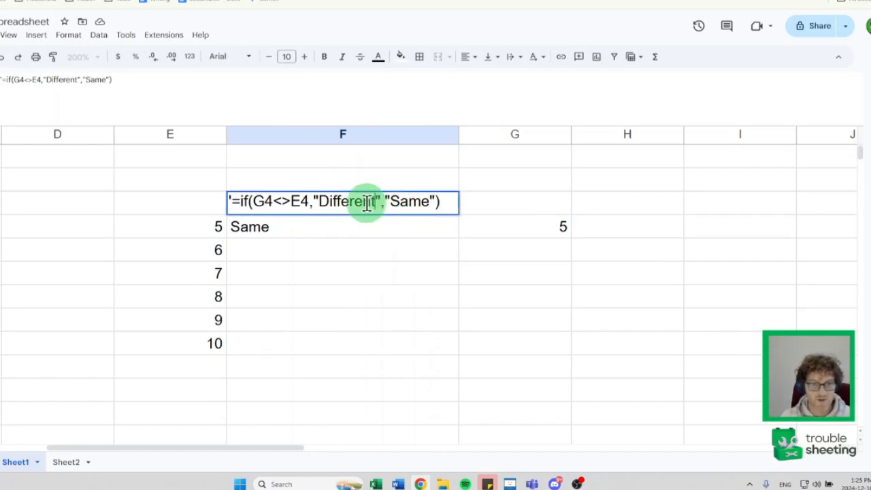
pyautogui.doubleClick(362, 202)
pyautogui.moveTo(362, 203); pyautogui.dragTo(386, 210)
pyautogui.write('oahwrefikawbnfikawef')
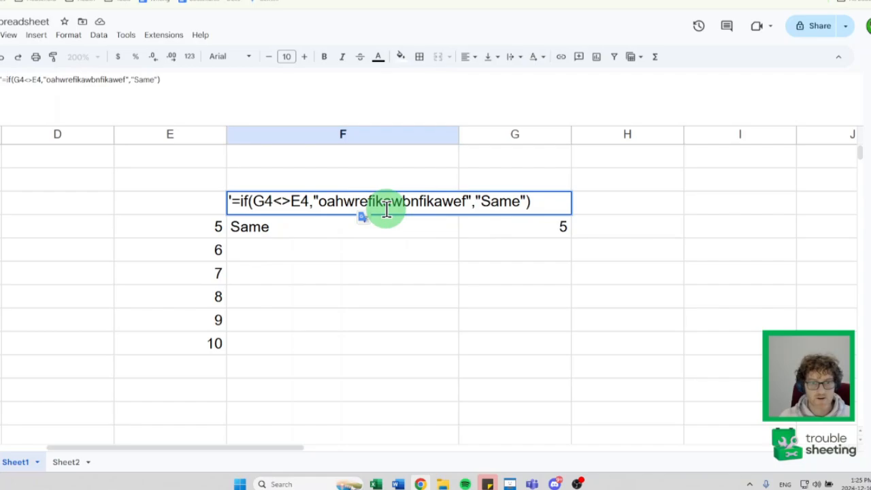
pyautogui.write('98934787')
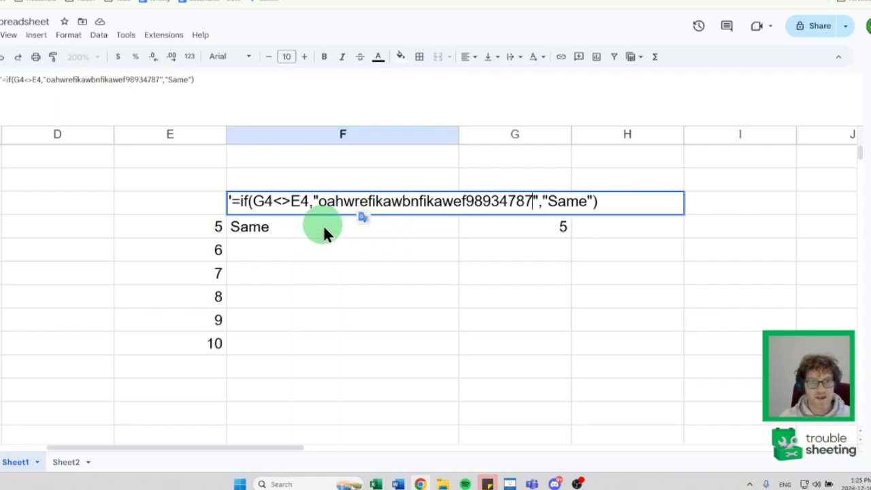
pyautogui.click(323, 225)
# Set cell G4 to 7 so that it differs from E4
pyautogui.click(526, 230)
pyautogui.press('Down')
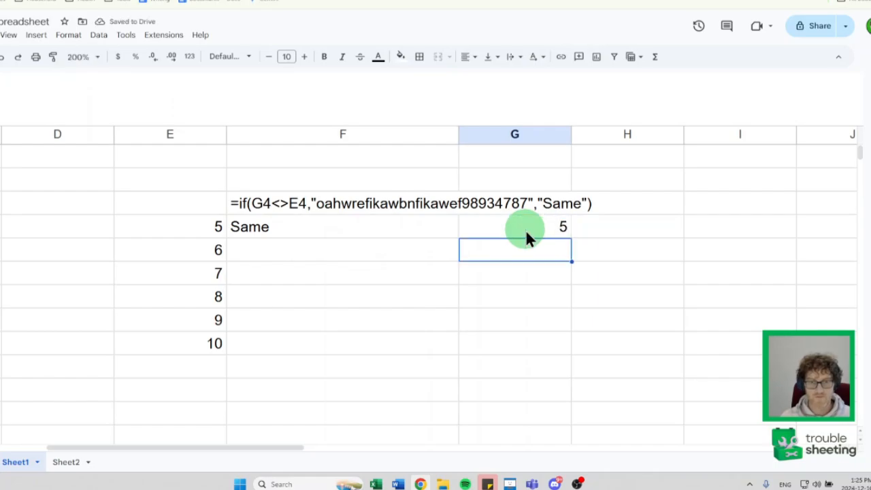
pyautogui.click(511, 230)
pyautogui.write('7')
pyautogui.press('Return')
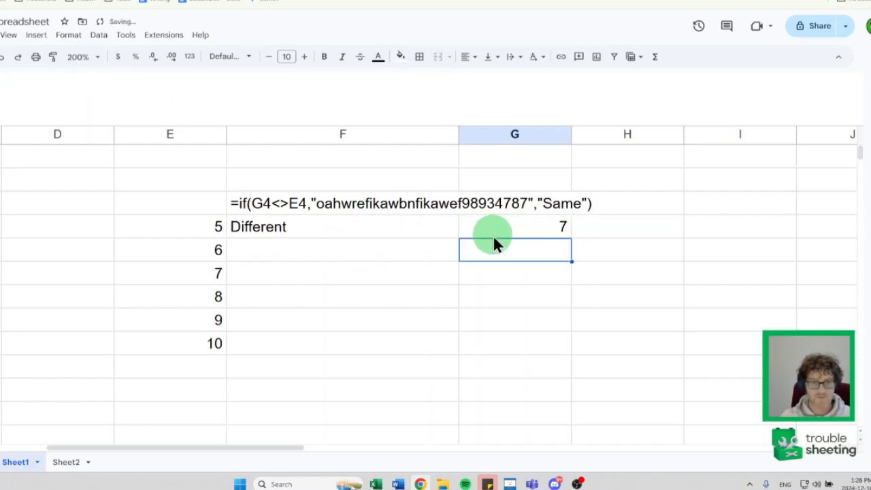
pyautogui.click(493, 229)
# Replace the word Different in F4's IF formula with the random string copied from the formula text in F3
pyautogui.doubleClick(383, 203)
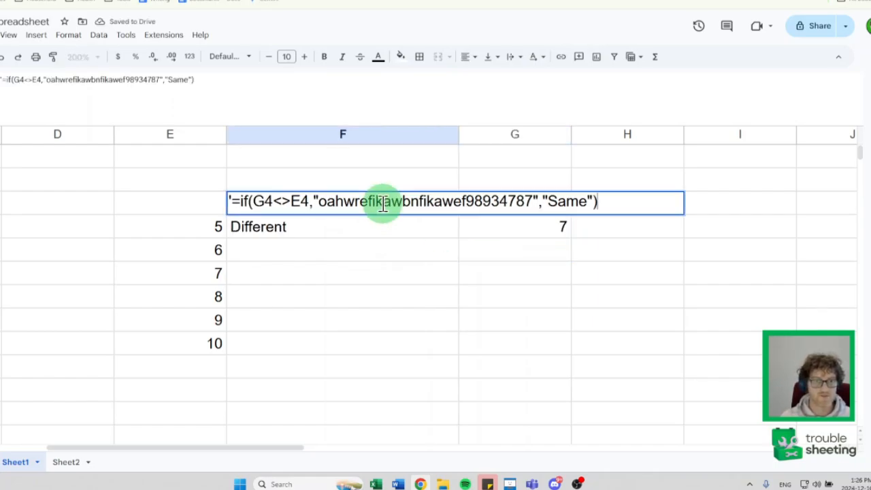
pyautogui.doubleClick(384, 203)
pyautogui.hotkey('ctrl', 'c')
pyautogui.click(194, 180)
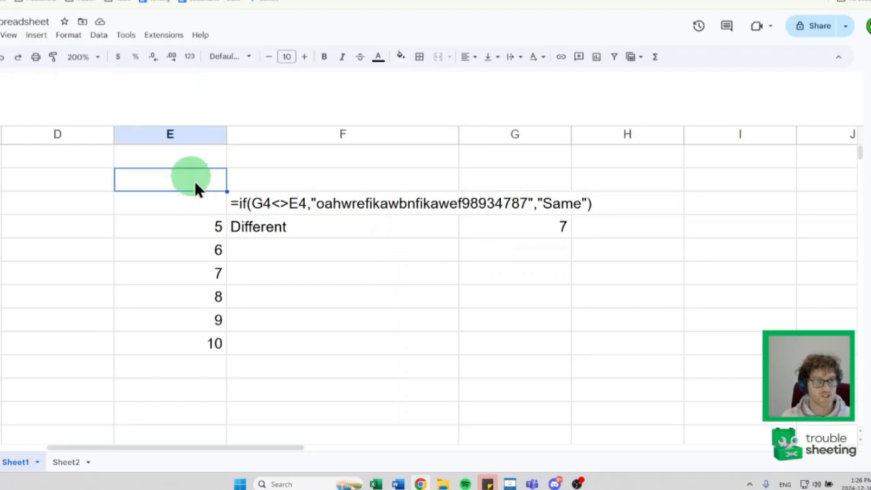
pyautogui.click(343, 226)
pyautogui.doubleClick(66, 80)
pyautogui.click(86, 80)
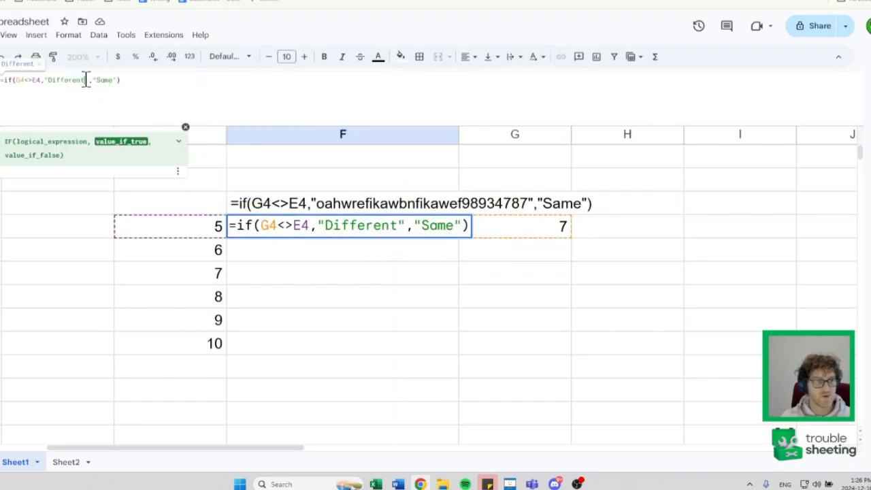
pyautogui.doubleClick(66, 80)
pyautogui.hotkey('ctrl', 'v')
pyautogui.press('Return')
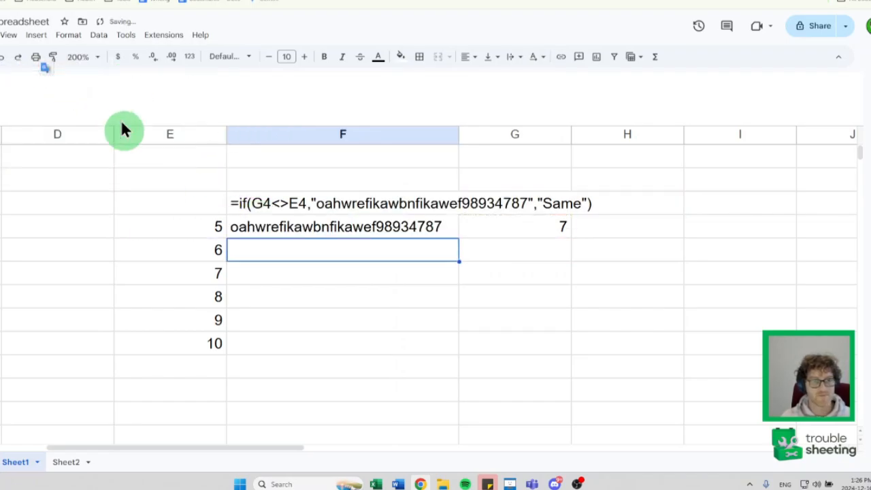
# Test the updated IF formula by setting G4 to 5, then to 4
pyautogui.click(548, 228)
pyautogui.write('5')
pyautogui.press('Return')
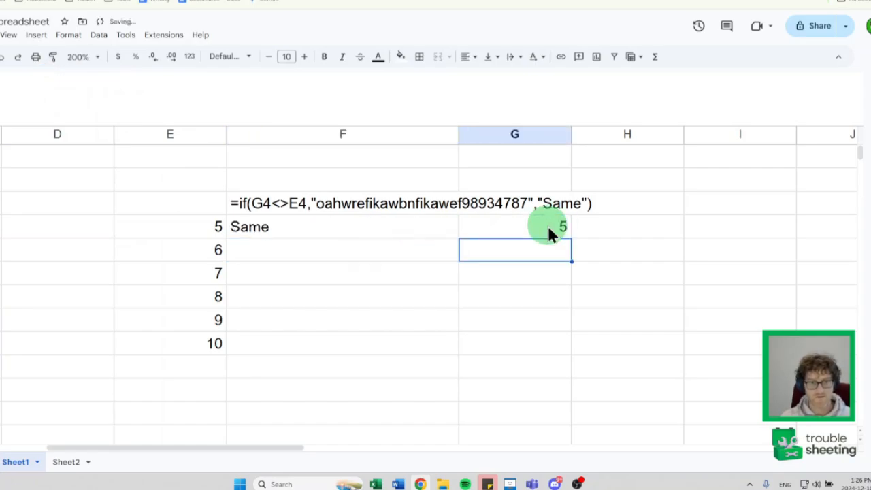
pyautogui.click(548, 226)
pyautogui.write('4')
pyautogui.press('Return')
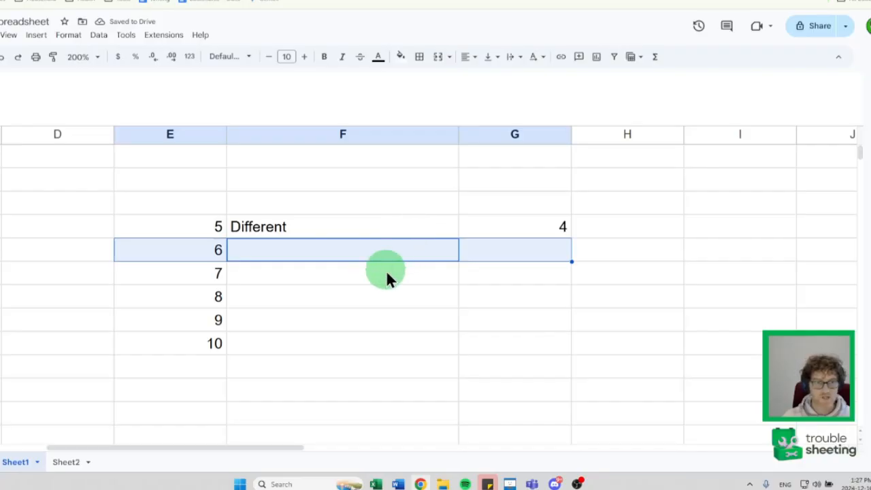
# Lock the G4 reference as $G$4 in F4's IF formula and fill the formula down to F9
pyautogui.click(331, 236)
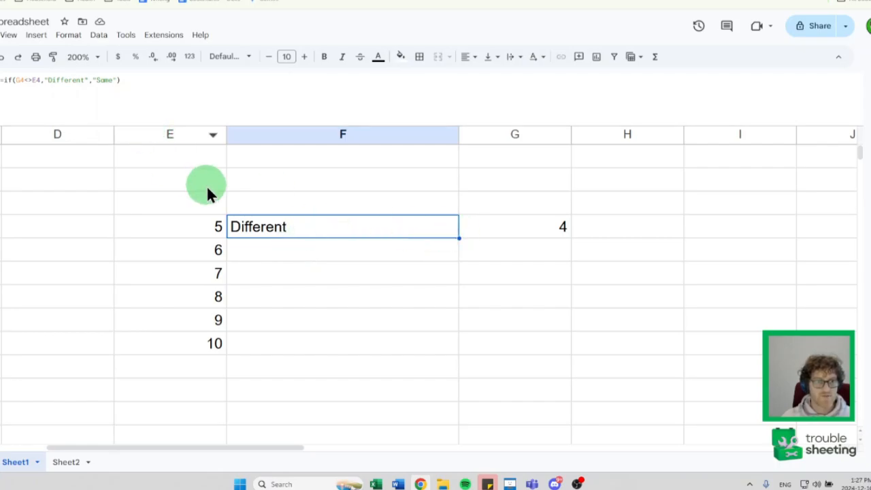
pyautogui.click(19, 80)
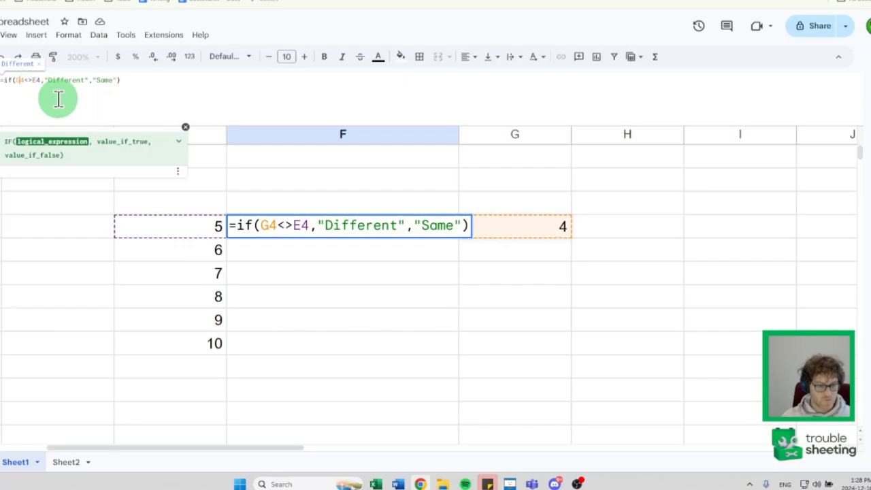
pyautogui.press('F4')
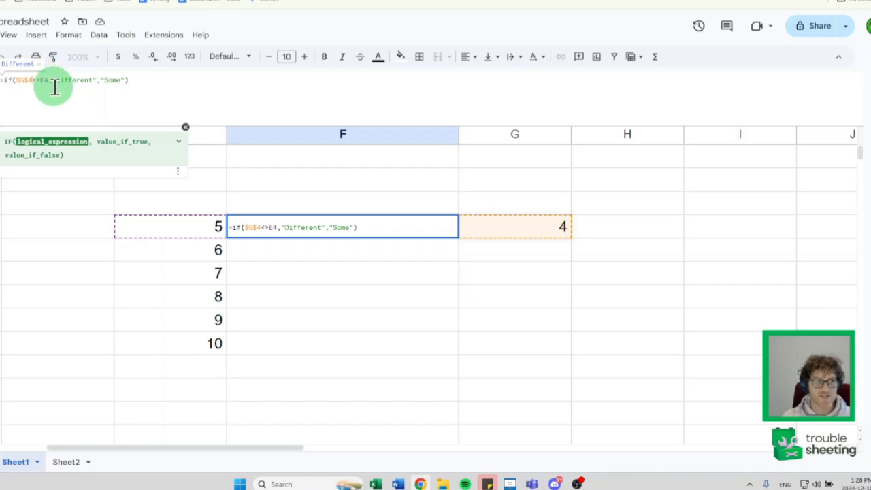
pyautogui.press('Return')
pyautogui.click(456, 237)
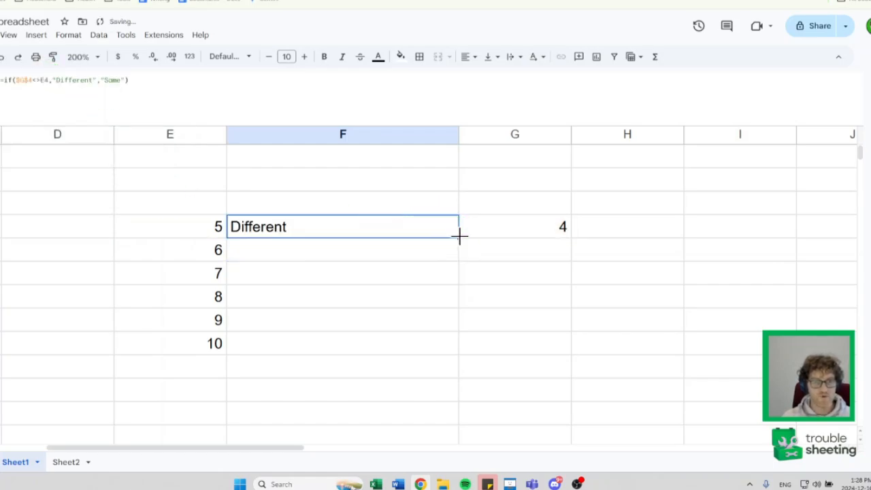
pyautogui.moveTo(459, 237); pyautogui.dragTo(449, 326)
# Compare the formulas in F4 through F8 to see which cell reference shifts from row to row
pyautogui.click(335, 236)
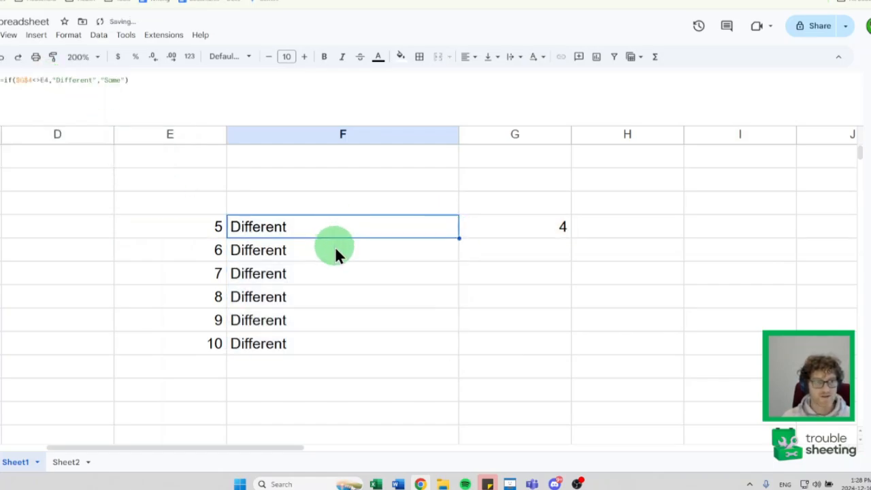
pyautogui.click(335, 247)
pyautogui.click(332, 232)
pyautogui.click(307, 272)
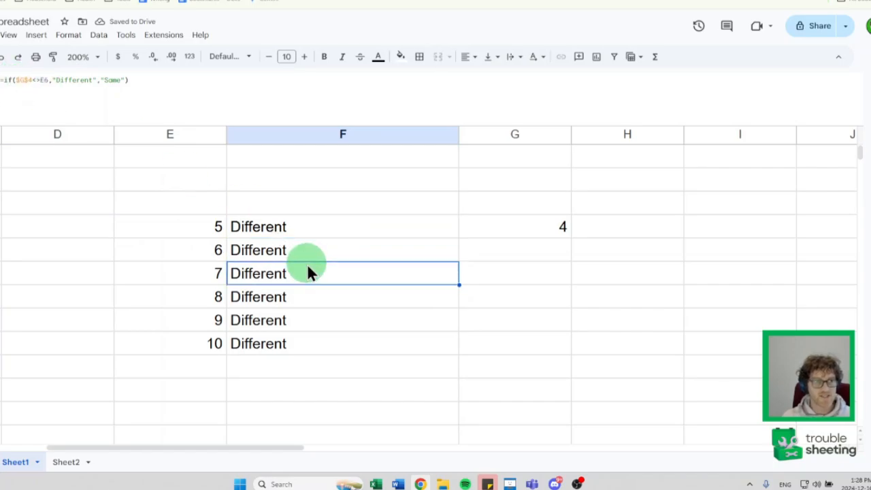
pyautogui.press('Down')
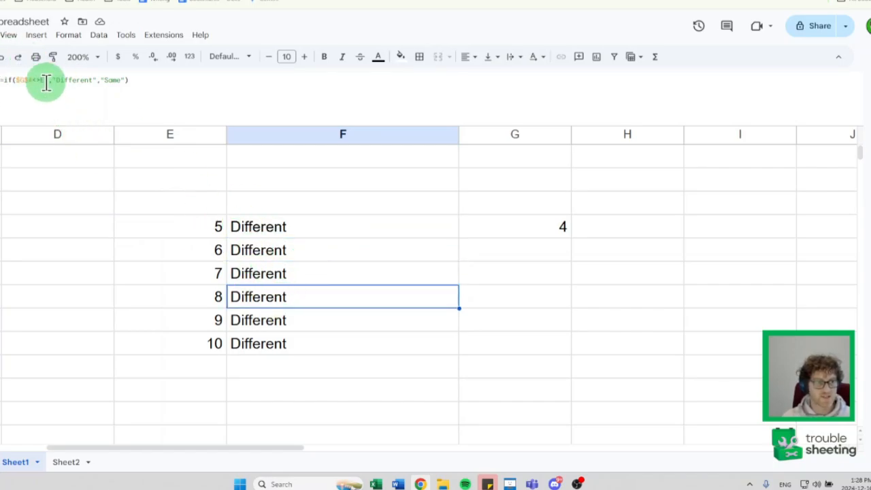
pyautogui.click(257, 324)
pyautogui.press('Up')
pyautogui.press('Up')
pyautogui.press('Up')
pyautogui.press('Up')
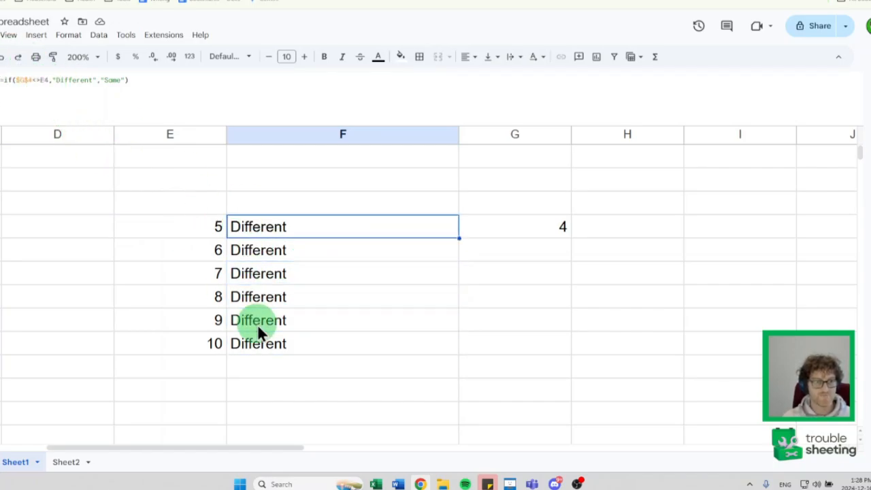
# Clear the copied formulas from F5:F9
pyautogui.press('Down')
pyautogui.keyDown('shift'); pyautogui.click(285, 344); pyautogui.keyUp('shift')
pyautogui.press('Delete')
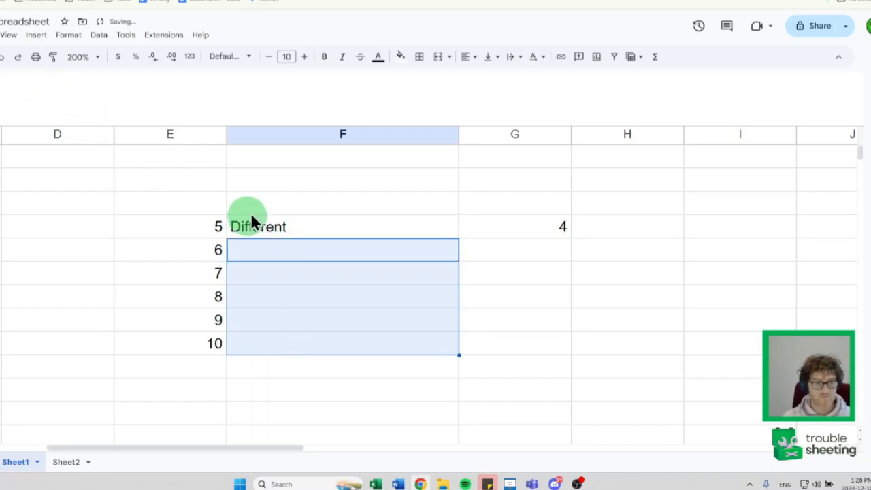
# Change F4's IF formula so that G4 is a relative reference and E4 is locked as $E$4
pyautogui.click(250, 224)
pyautogui.click(17, 80)
pyautogui.press('BackSpace')
pyautogui.press('F4')
pyautogui.press('F4')
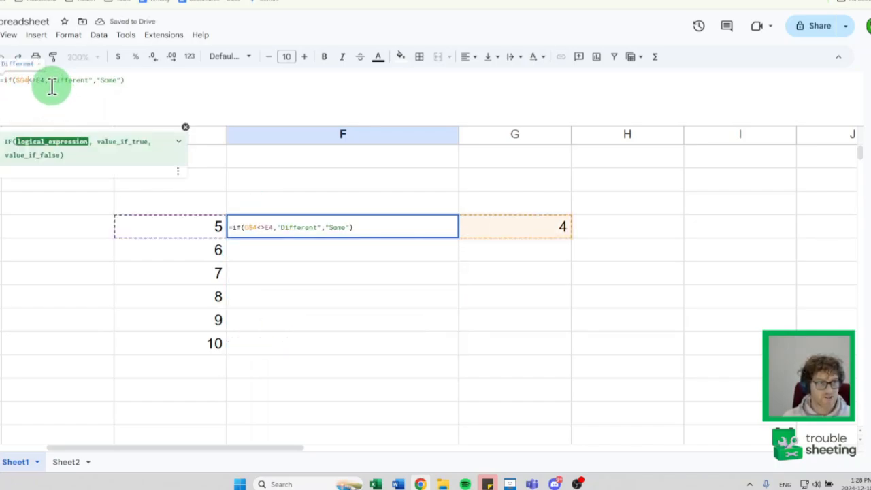
pyautogui.click(37, 81)
pyautogui.press('F4')
pyautogui.press('Return')
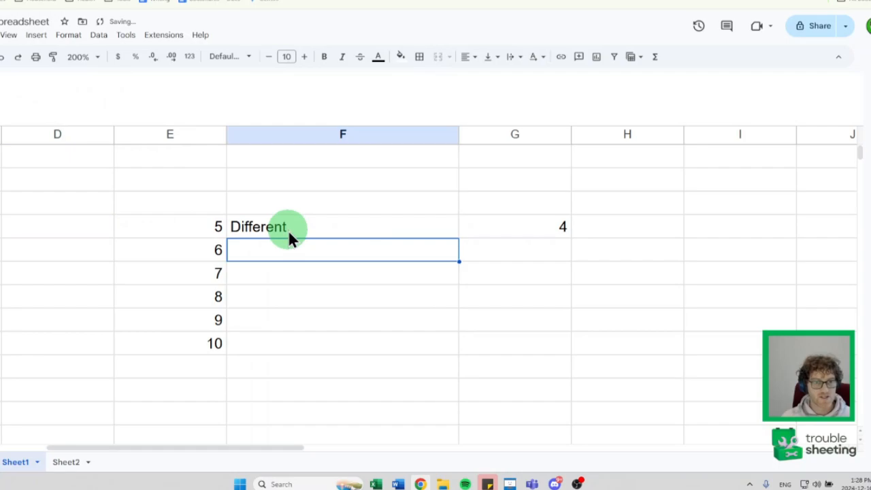
# Fill F4's formula down to F9 and check the references in the copied formulas
pyautogui.click(288, 232)
pyautogui.moveTo(461, 239); pyautogui.dragTo(434, 344)
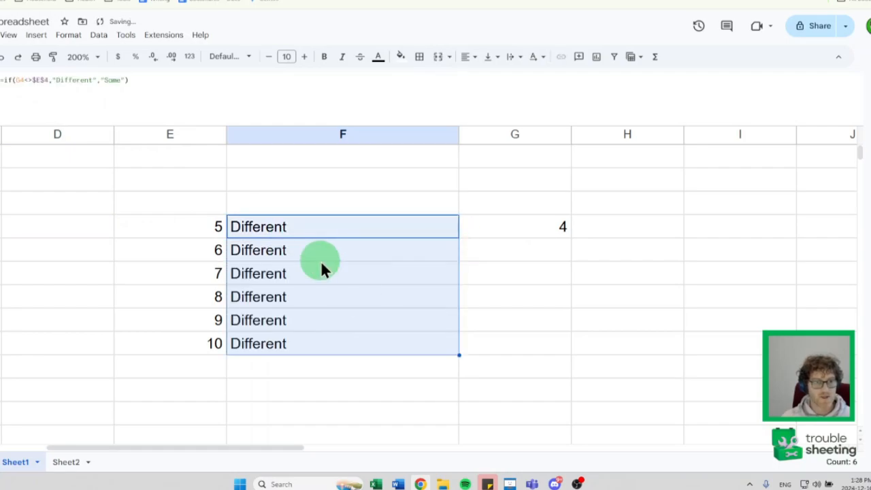
pyautogui.click(320, 260)
pyautogui.click(317, 273)
pyautogui.click(317, 297)
pyautogui.click(320, 322)
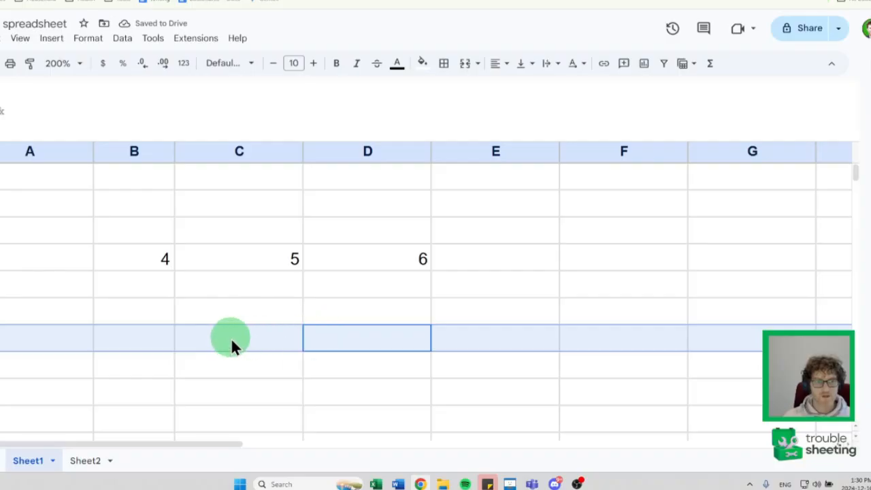
# Inspect the array formula in B4 and its spilled cells, and try to delete the spilled value in C4
pyautogui.click(202, 311)
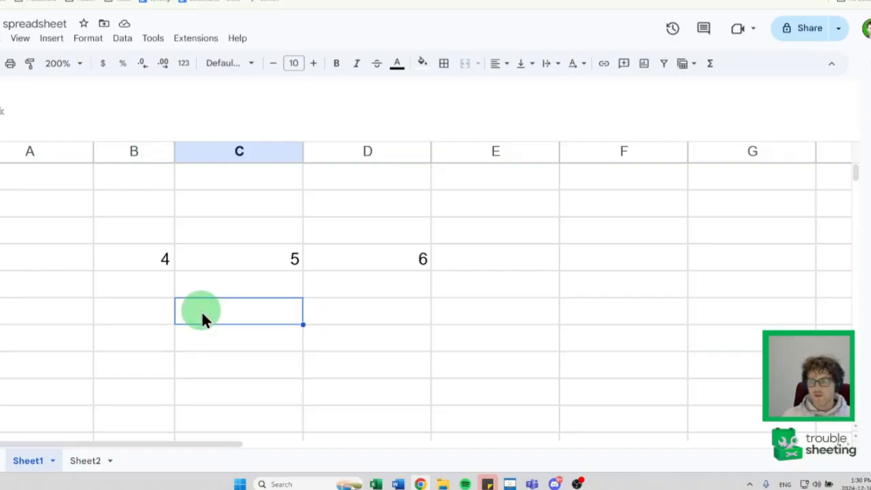
pyautogui.click(152, 258)
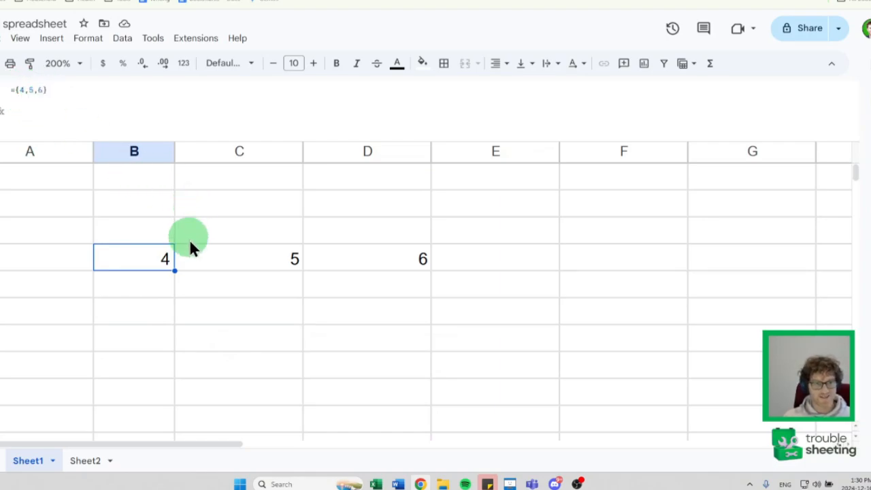
pyautogui.click(264, 269)
pyautogui.press('Delete')
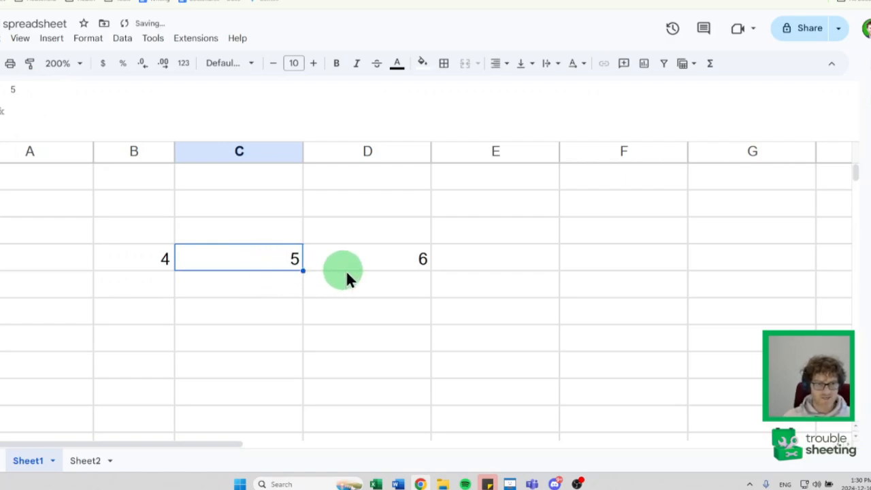
pyautogui.click(350, 265)
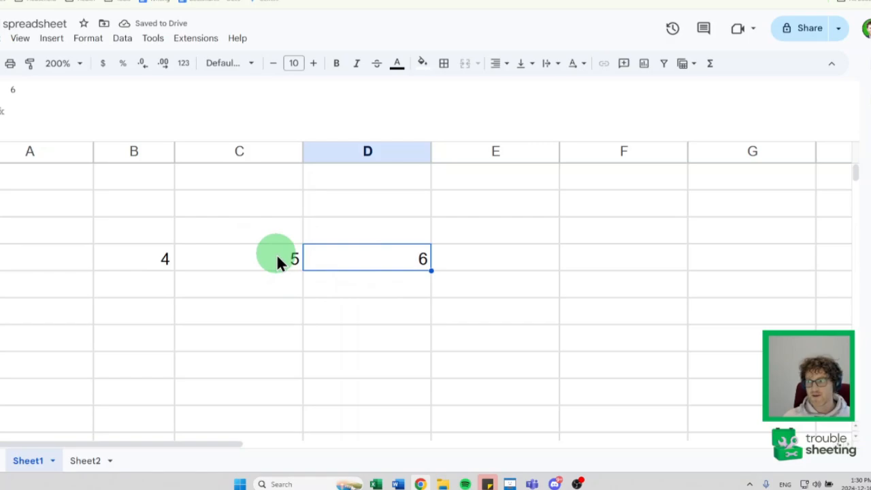
pyautogui.click(162, 261)
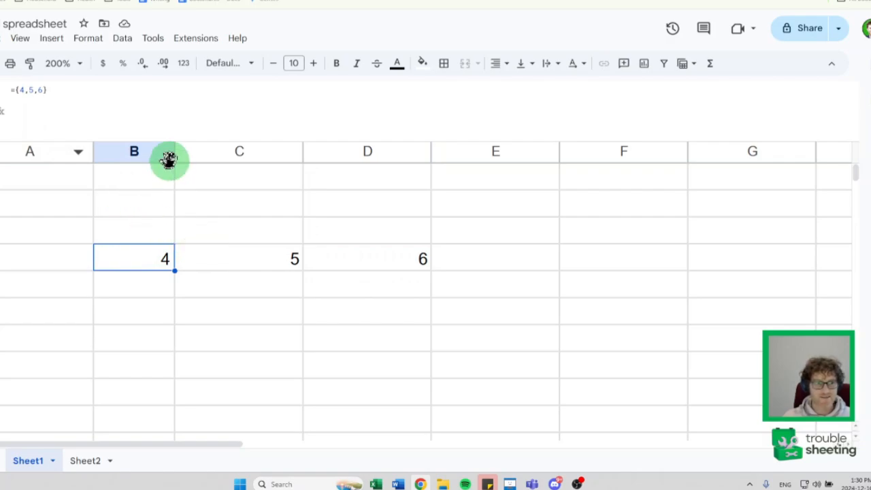
# Narrow columns B through D together to the same smaller width
pyautogui.click(142, 154)
pyautogui.keyDown('shift'); pyautogui.click(360, 150); pyautogui.keyUp('shift')
pyautogui.moveTo(299, 152); pyautogui.dragTo(235, 151)
# Check the spilled cell C4, then open B4's array formula and select its whole text
pyautogui.click(205, 260)
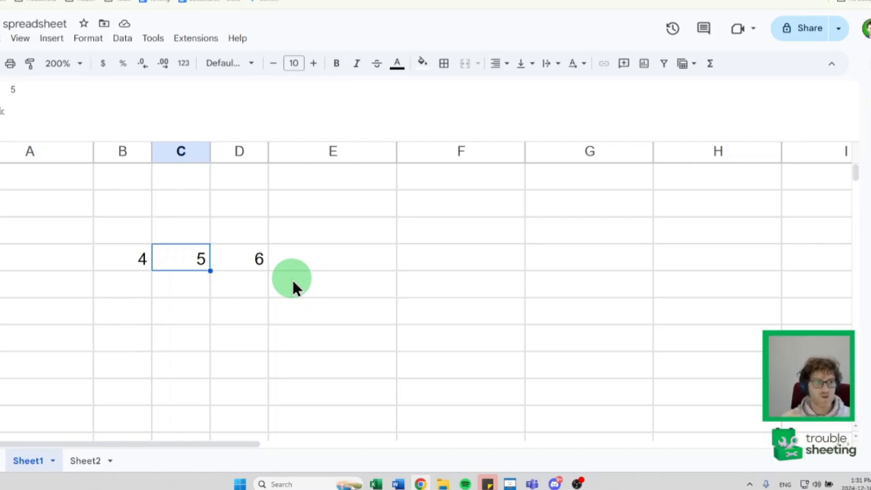
pyautogui.click(141, 258)
pyautogui.moveTo(64, 91); pyautogui.dragTo(10, 91)
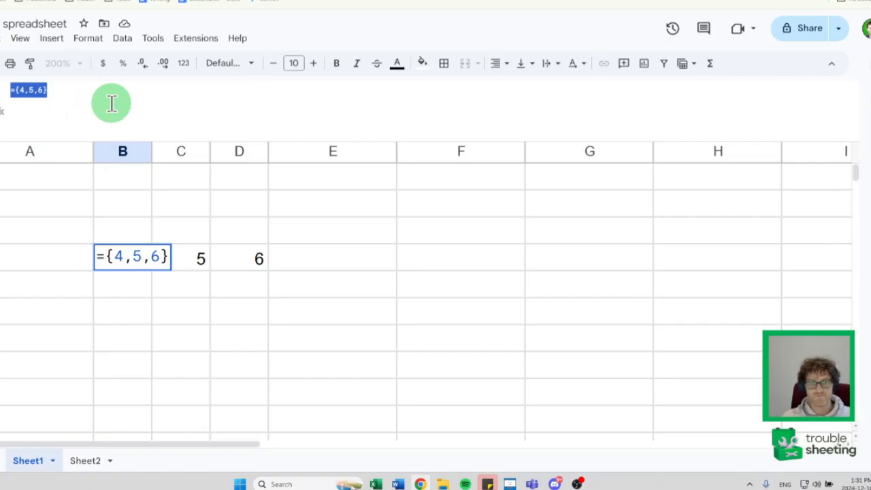